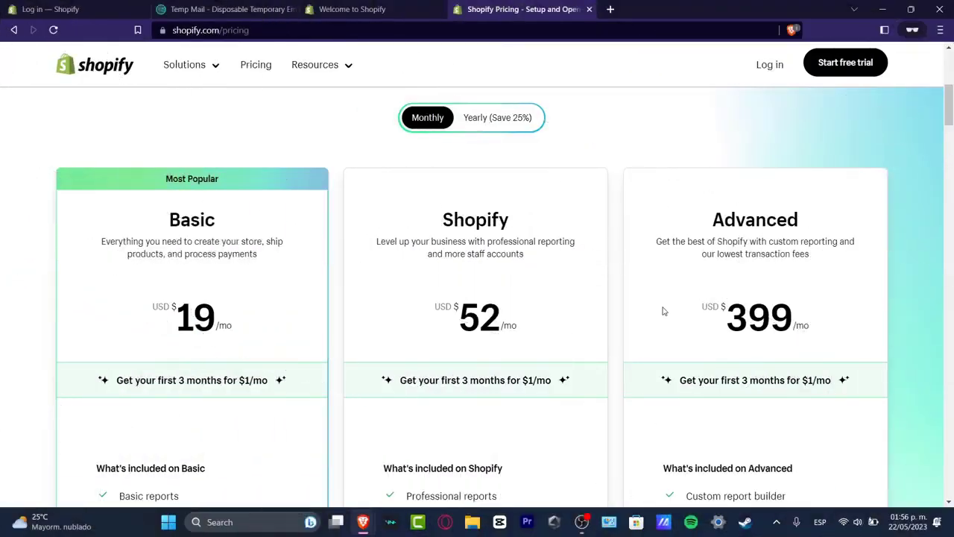
Switch to the Welcome to Shopify tab and go to your store
scroll(663, 311, up, 5)
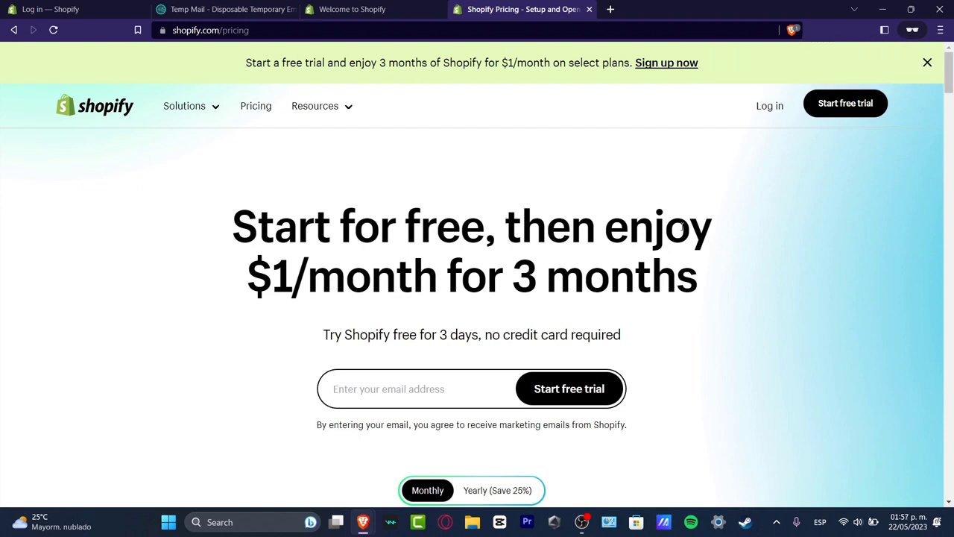
scroll(742, 232, down, 5)
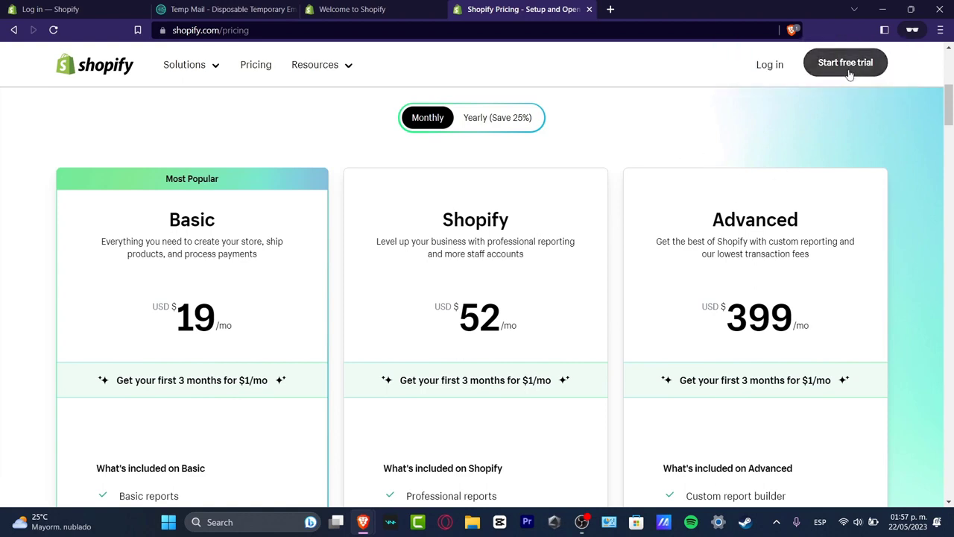
click(421, 14)
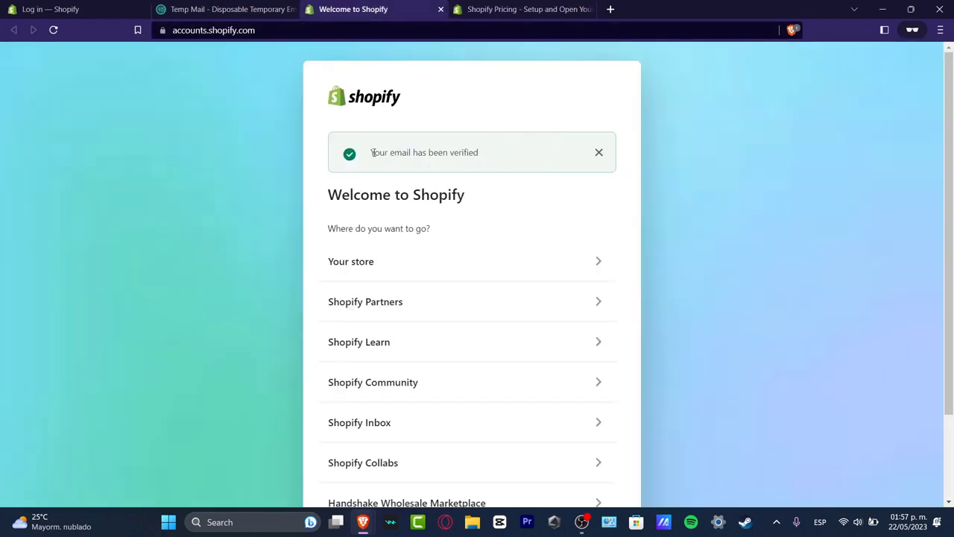
drag(373, 152, 492, 154)
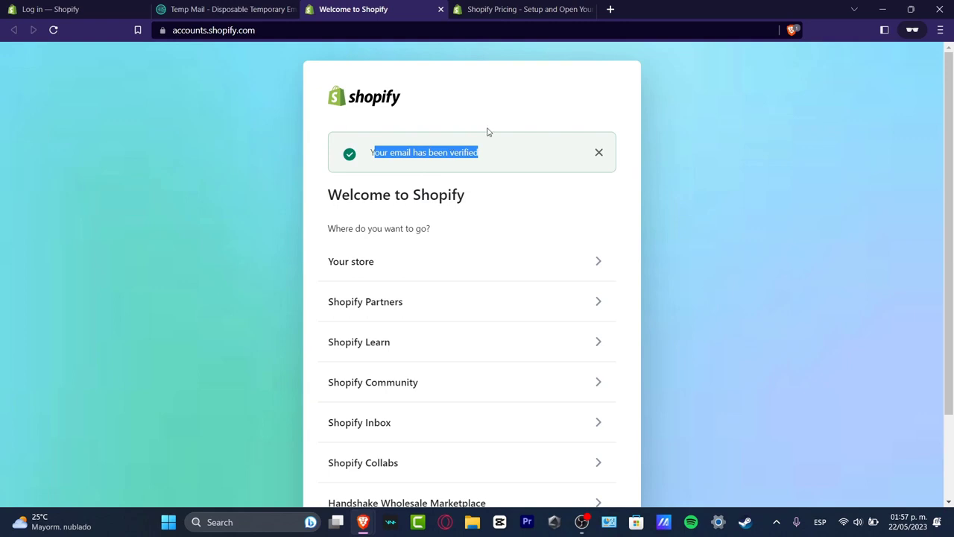
click(419, 261)
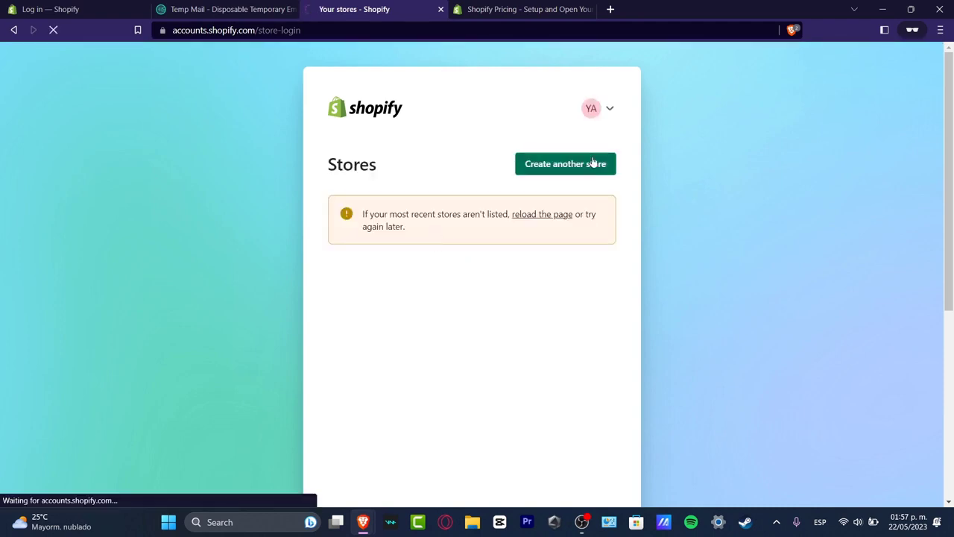
Start creating another store and log in with the account e-mail and password
click(534, 163)
key(ctrl+v)
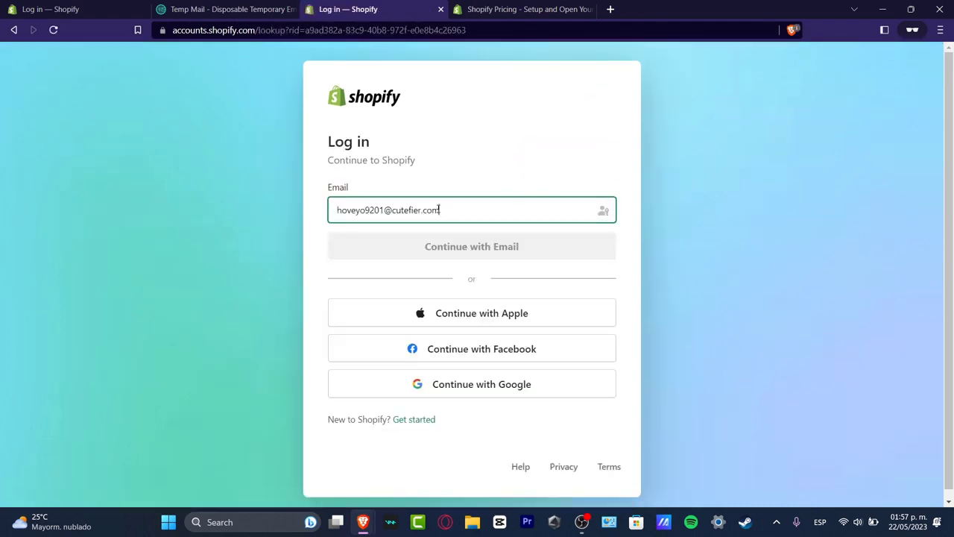
click(474, 257)
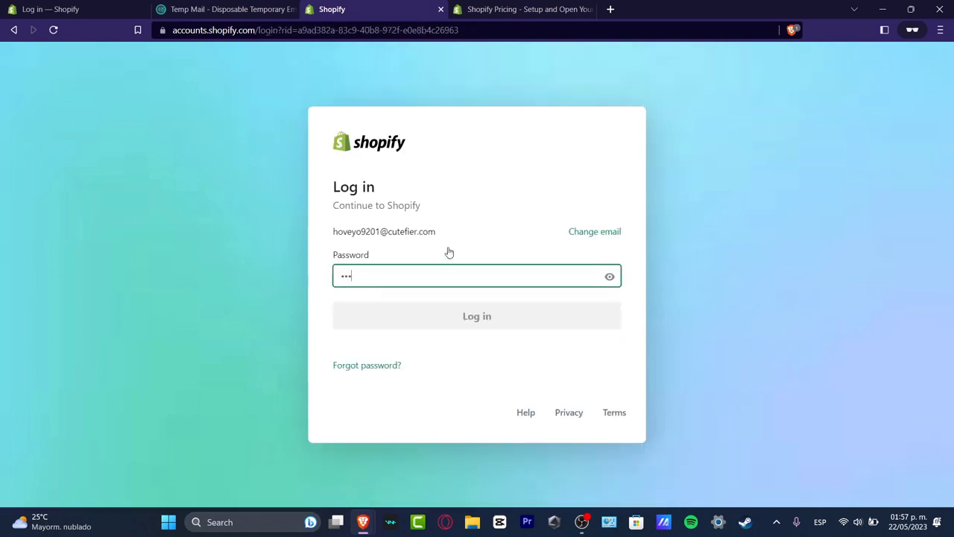
text(••)
key(Return)
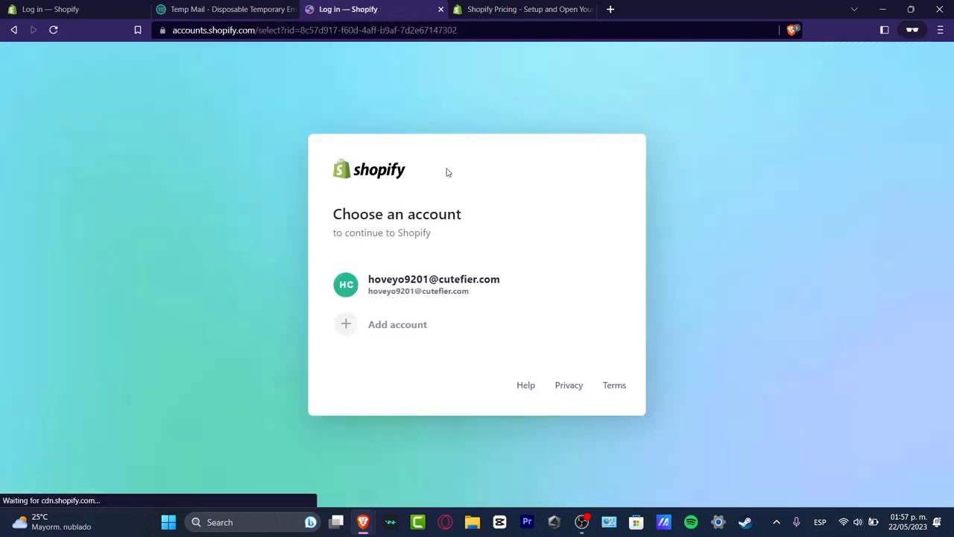
Choose the account, dismiss the trial popup, and open Stores from the account menu
click(467, 296)
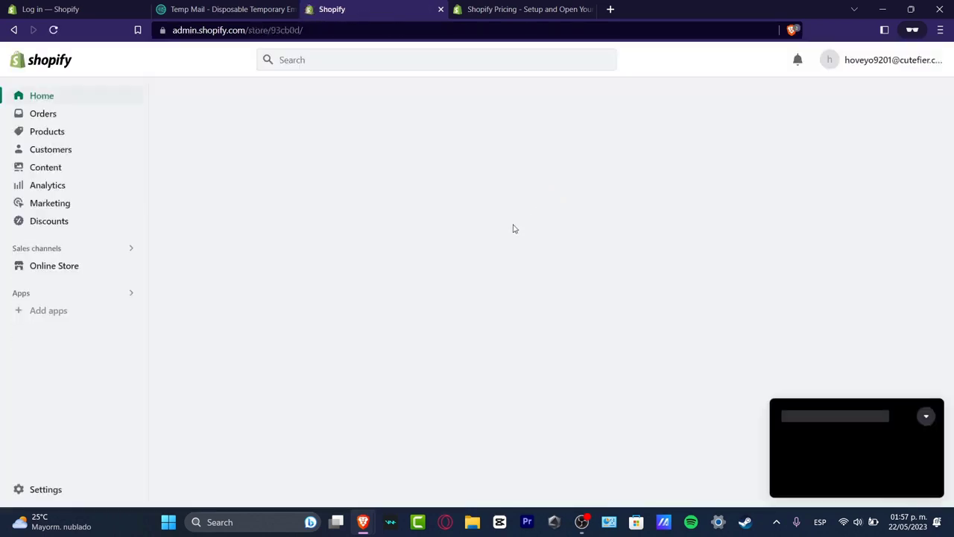
click(918, 389)
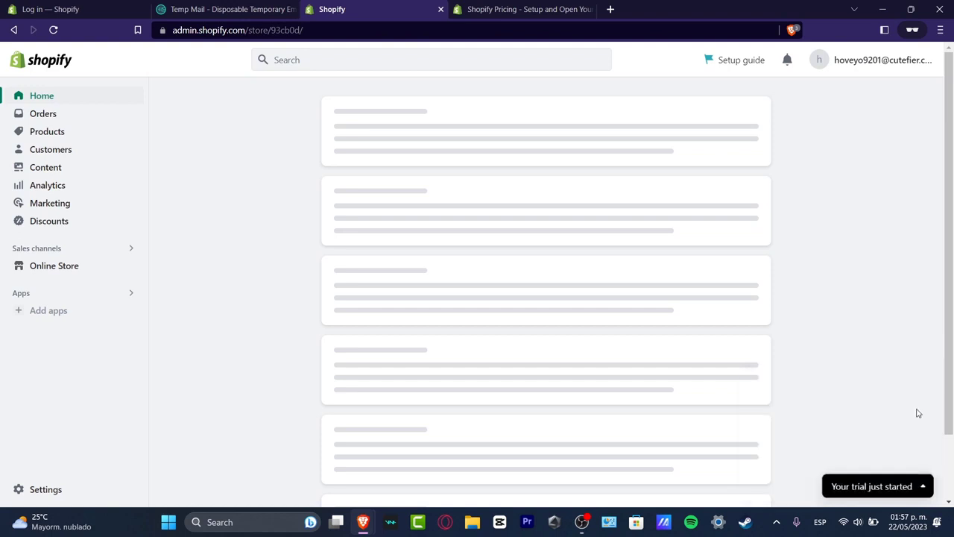
click(908, 59)
click(909, 123)
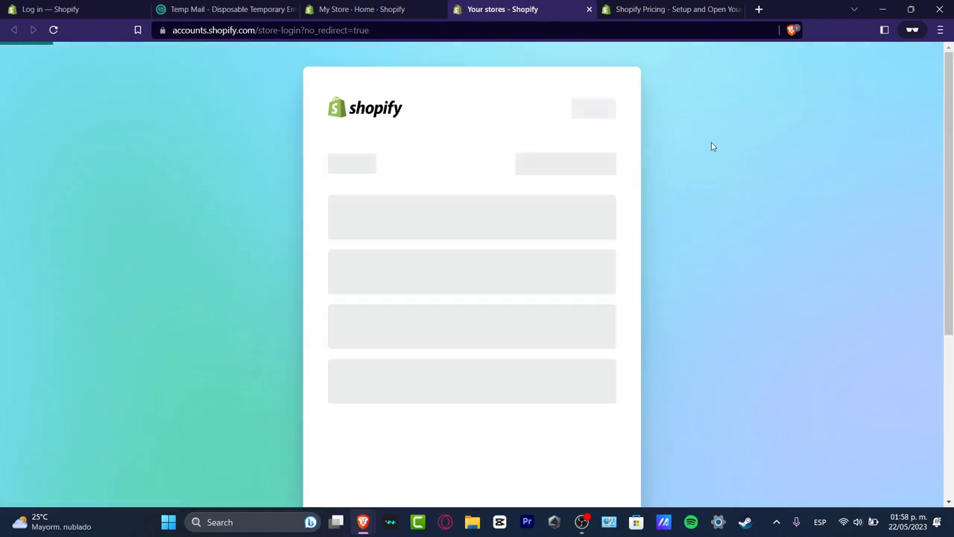
Start another store and answer I'm just starting
click(589, 172)
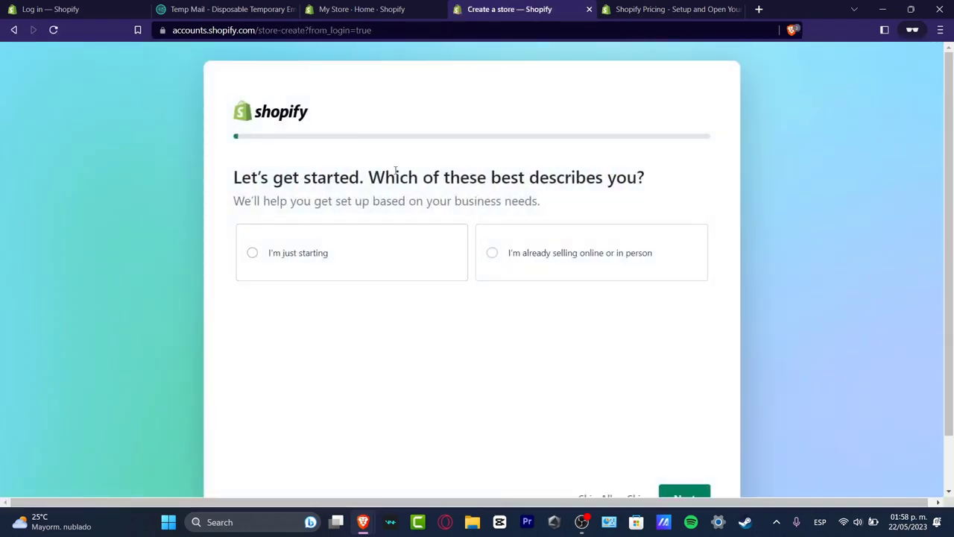
click(459, 257)
scroll(485, 268, down, 1)
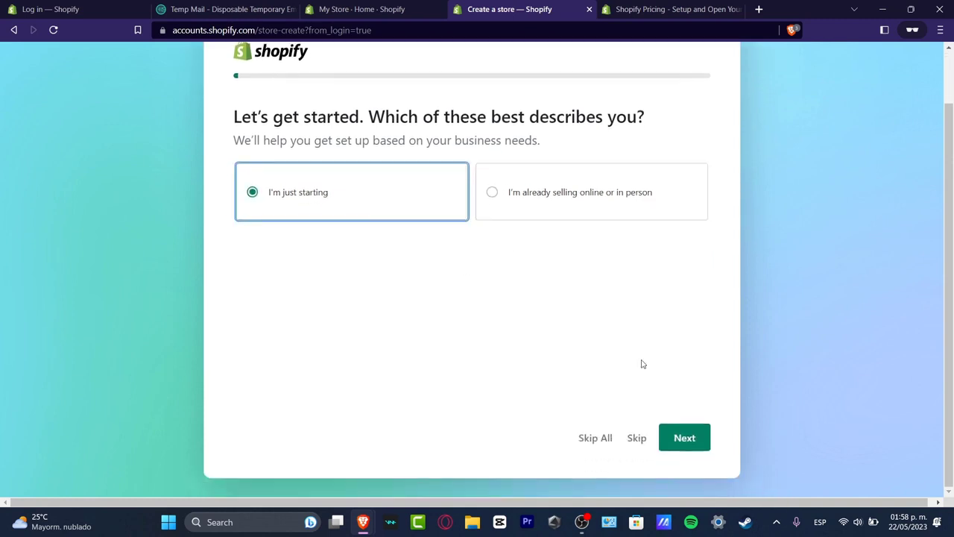
click(682, 437)
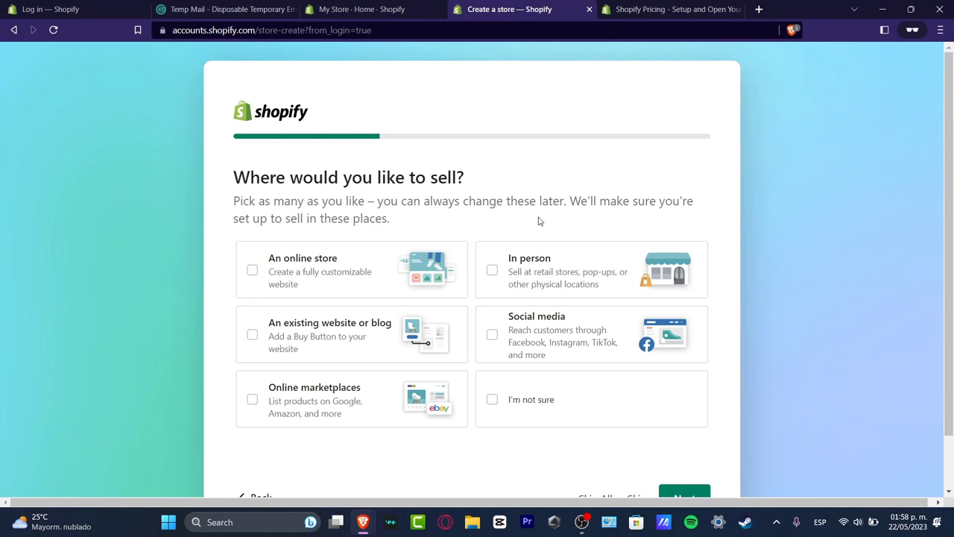
Choose selling through an online store, online marketplaces and social media
click(311, 273)
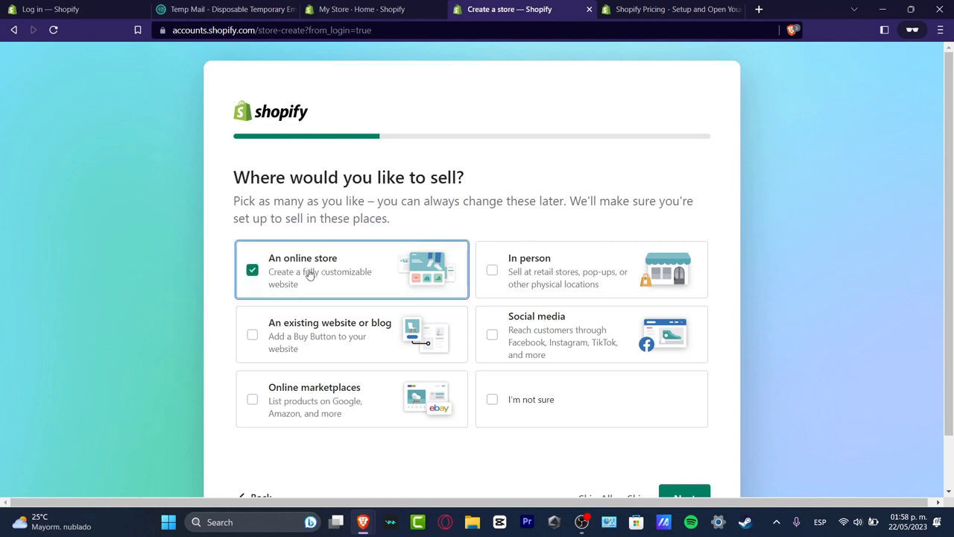
click(313, 392)
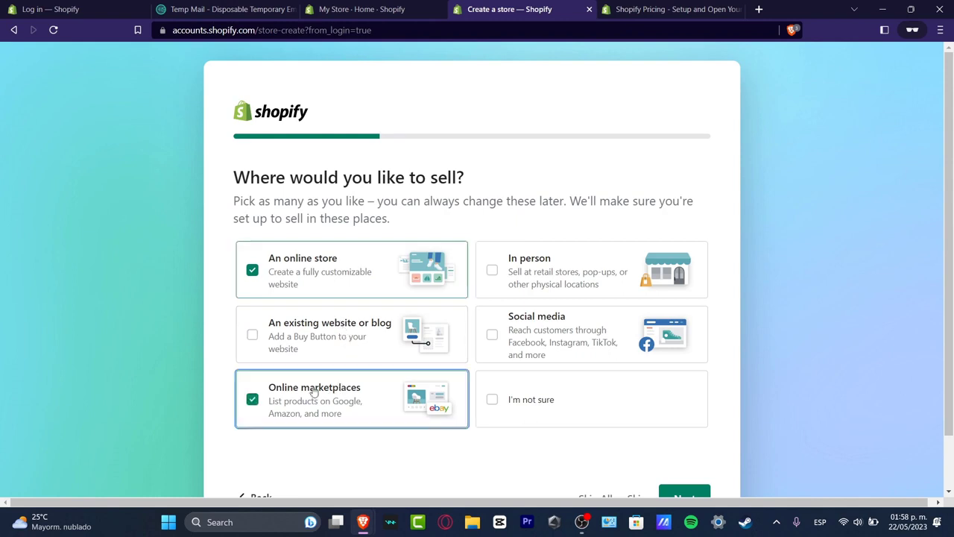
click(586, 335)
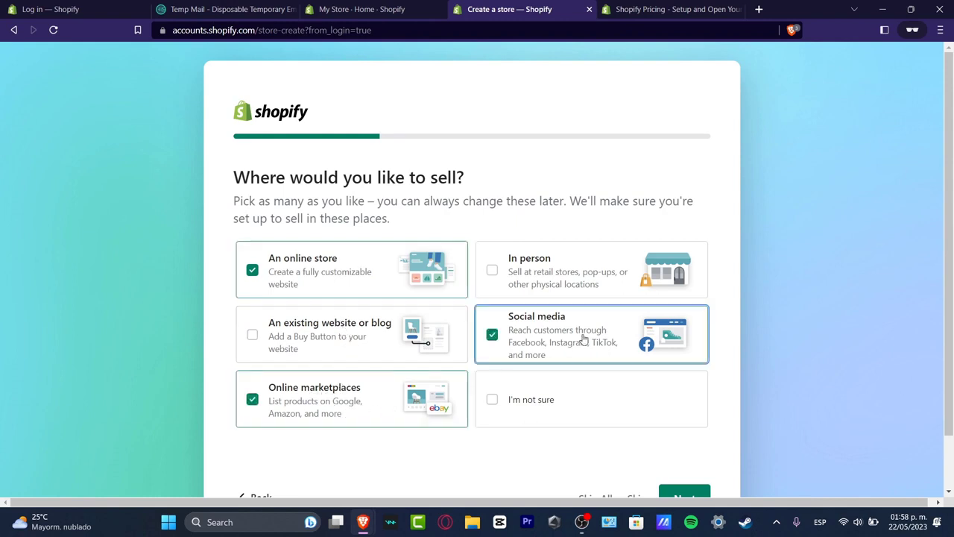
scroll(584, 340, down, 1)
click(686, 459)
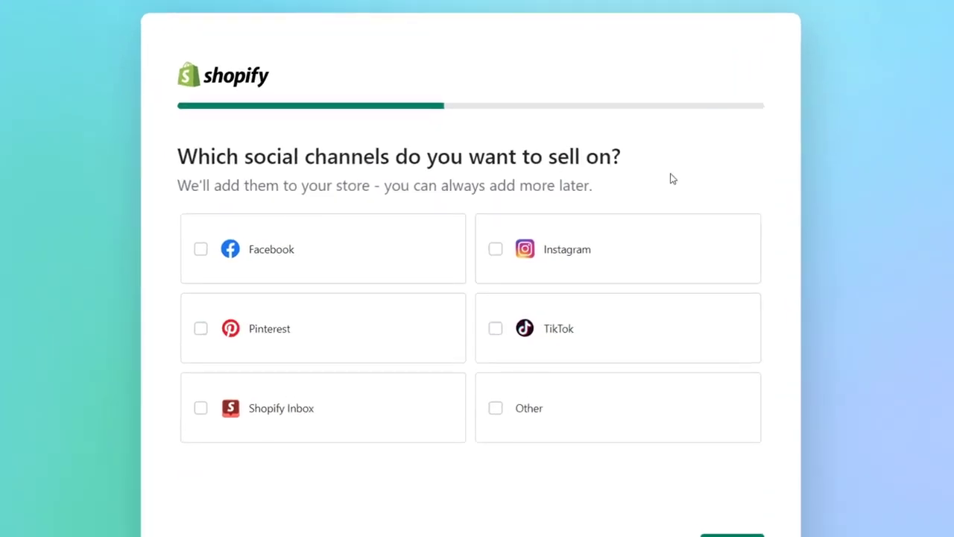
Pick Instagram and Facebook as social sales channels
click(564, 240)
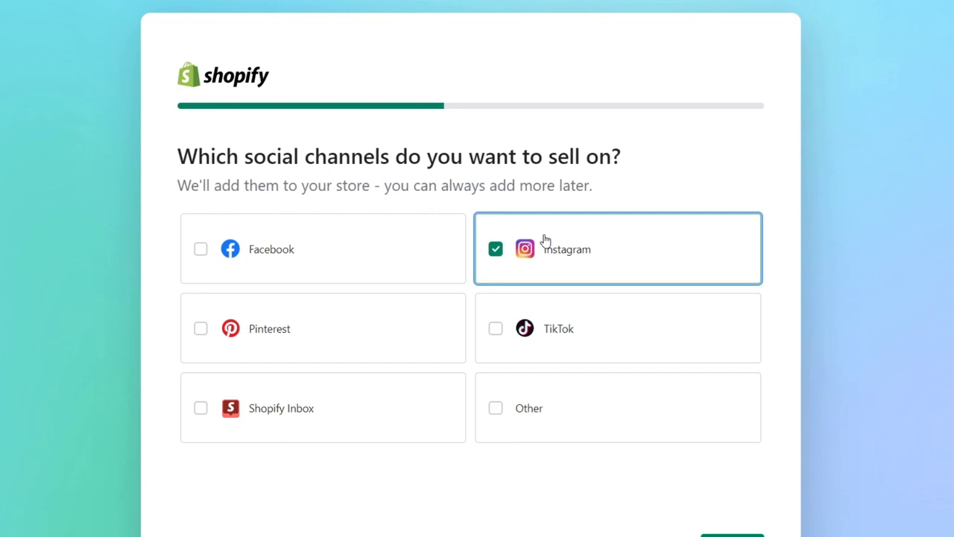
click(298, 255)
scroll(522, 377, down, 1)
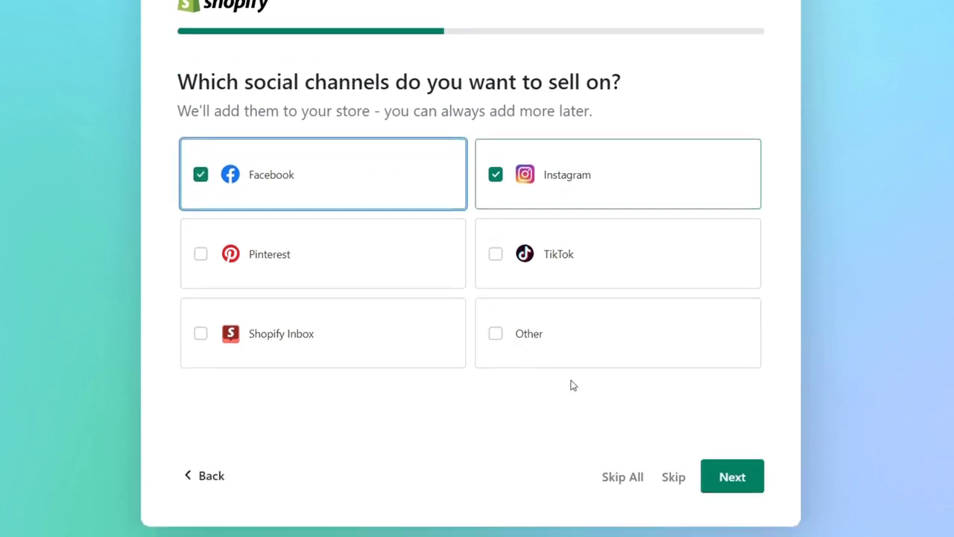
click(733, 470)
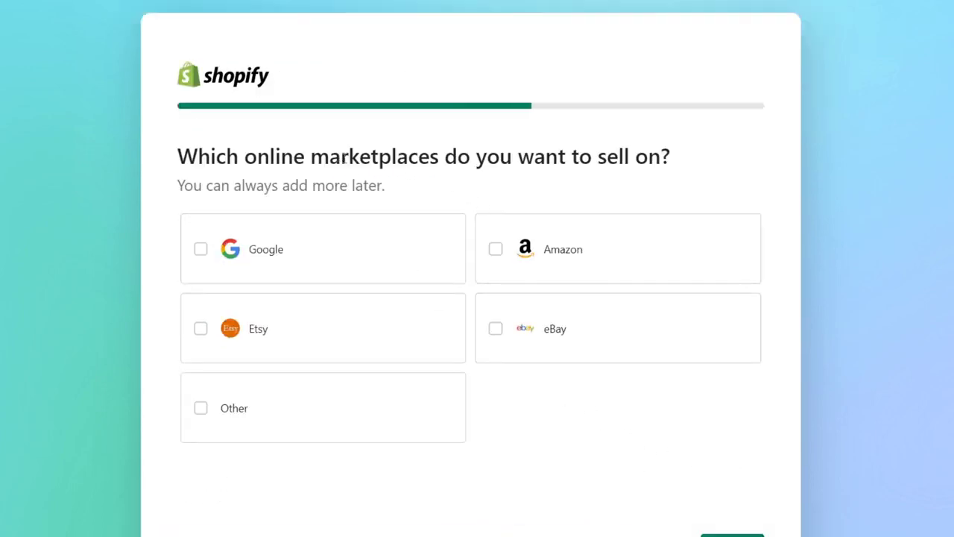
Pick Etsy and eBay as the marketplaces to sell on
drag(343, 158, 667, 181)
click(614, 199)
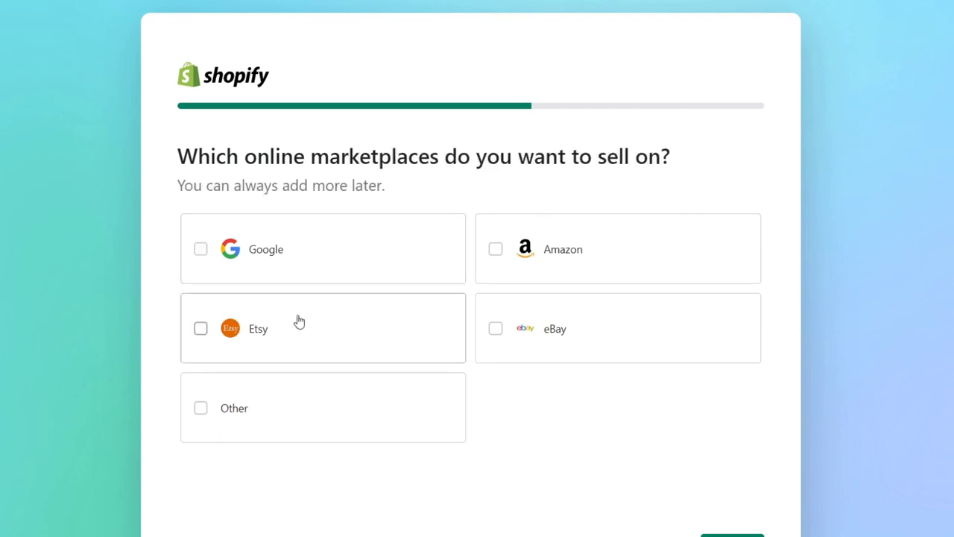
click(298, 321)
click(495, 327)
scroll(671, 418, down, 2)
click(731, 476)
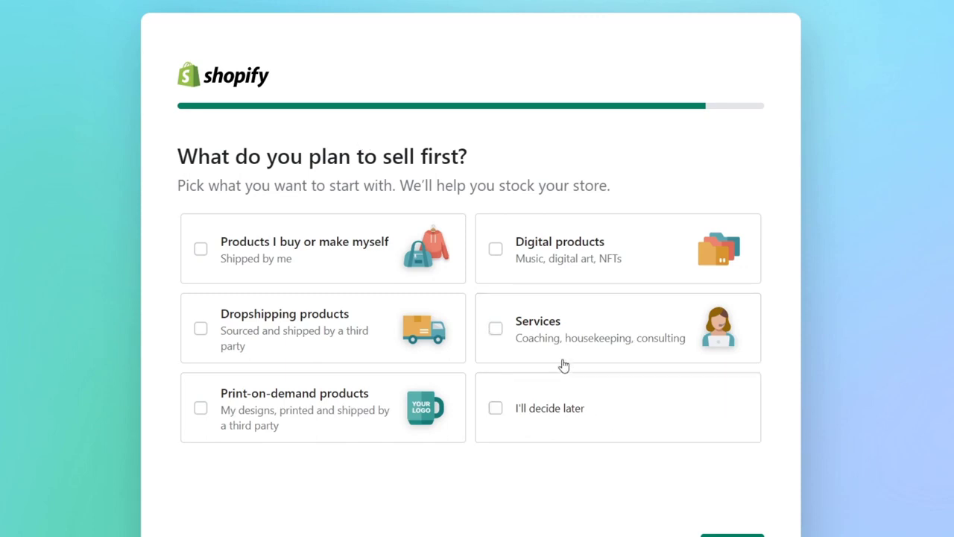
Choose Products I buy or make myself as what to sell first
click(349, 264)
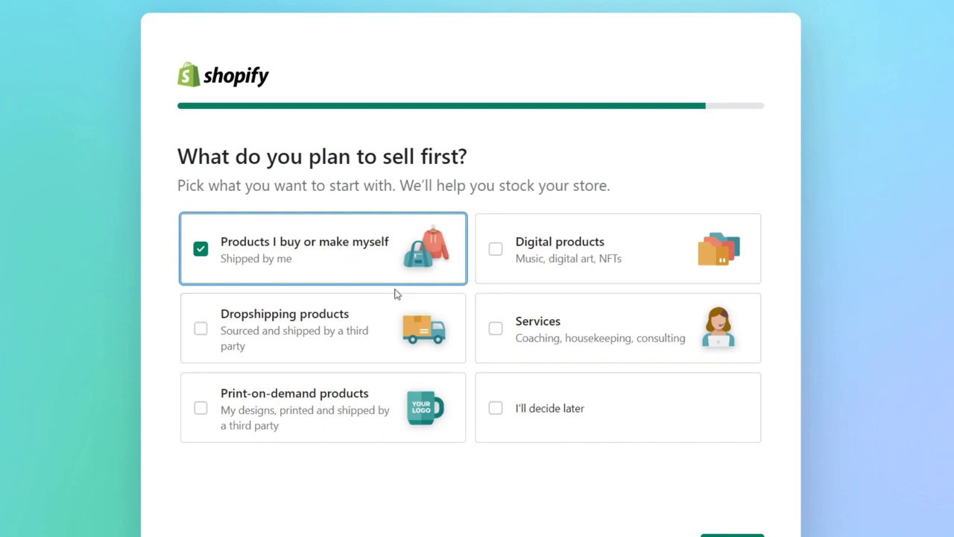
scroll(447, 313, down, 1)
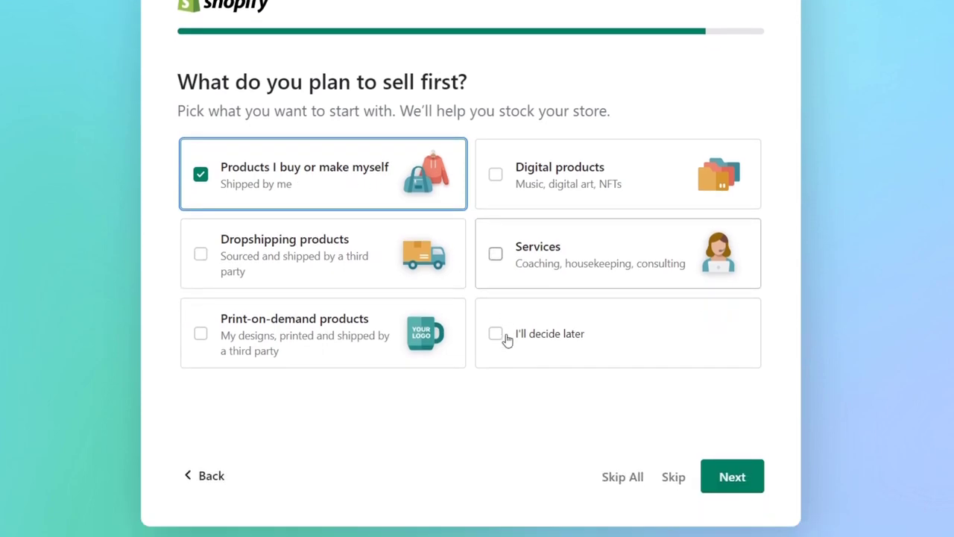
click(738, 478)
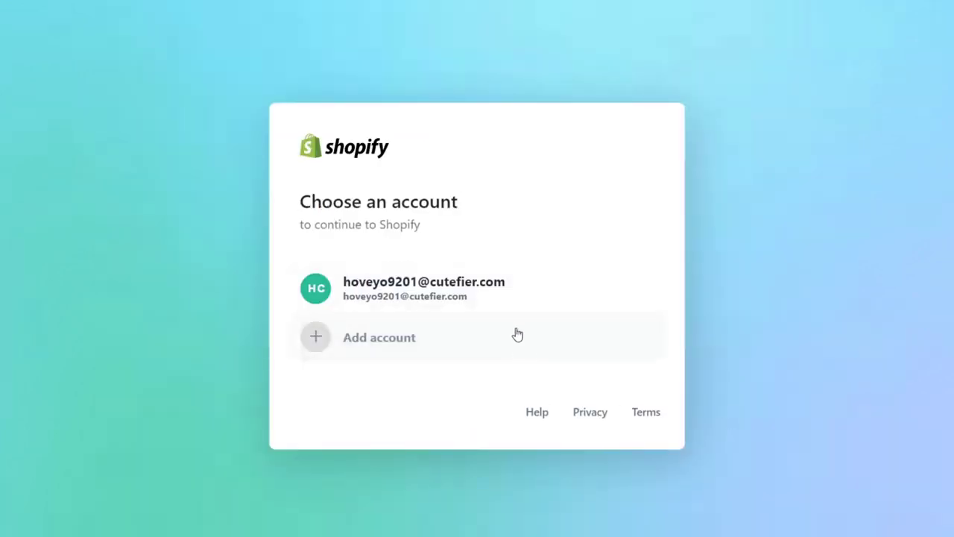
Pick the account and scroll through the Home page setup guide
click(458, 310)
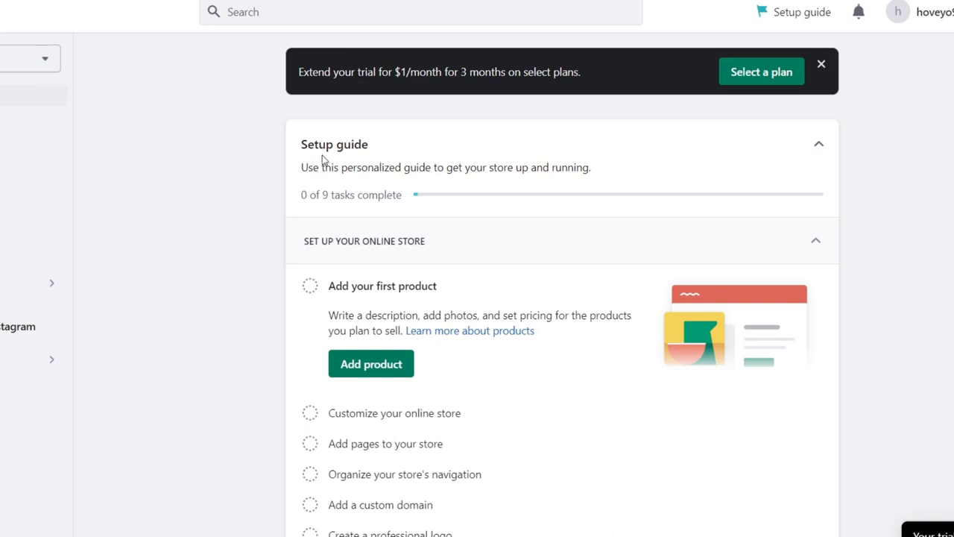
drag(492, 169, 594, 170)
scroll(824, 200, down, 3)
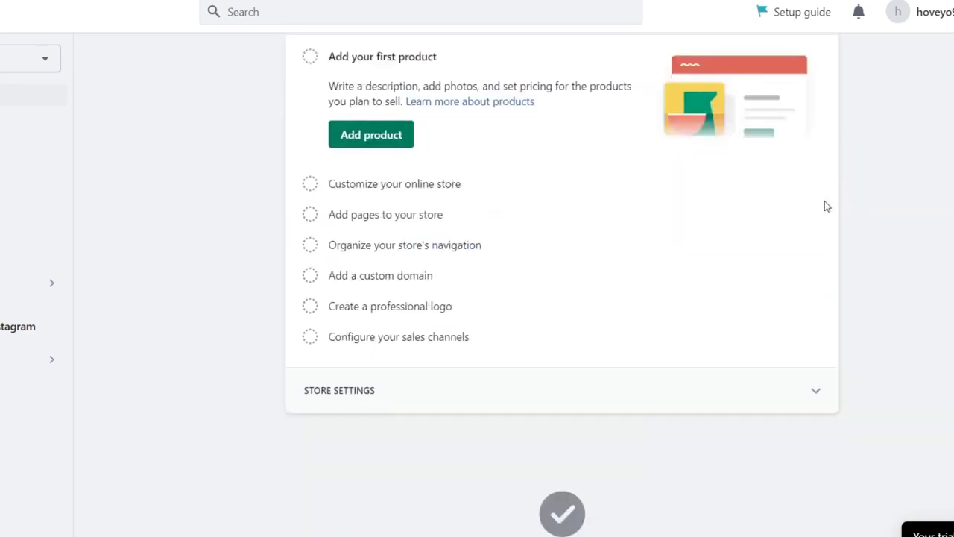
scroll(825, 200, up, 3)
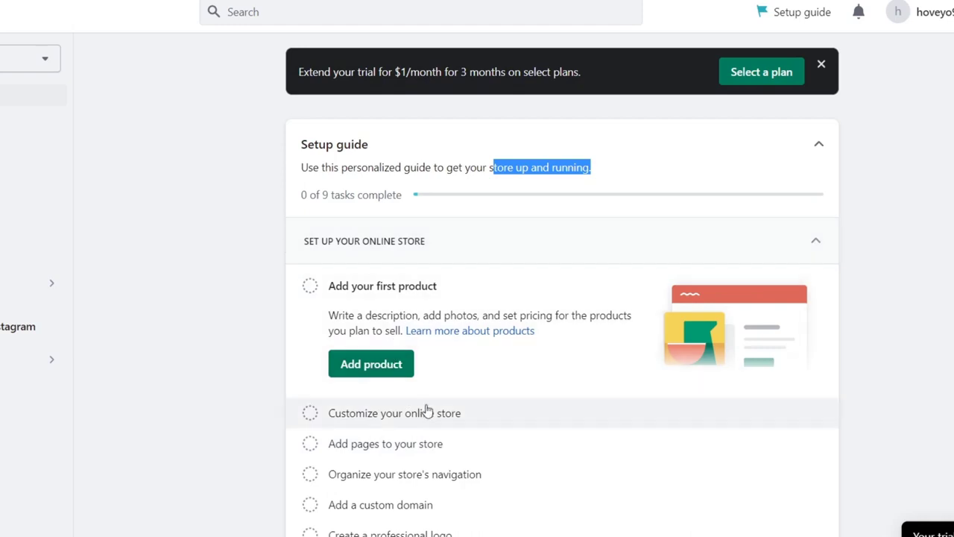
scroll(477, 415, down, 3)
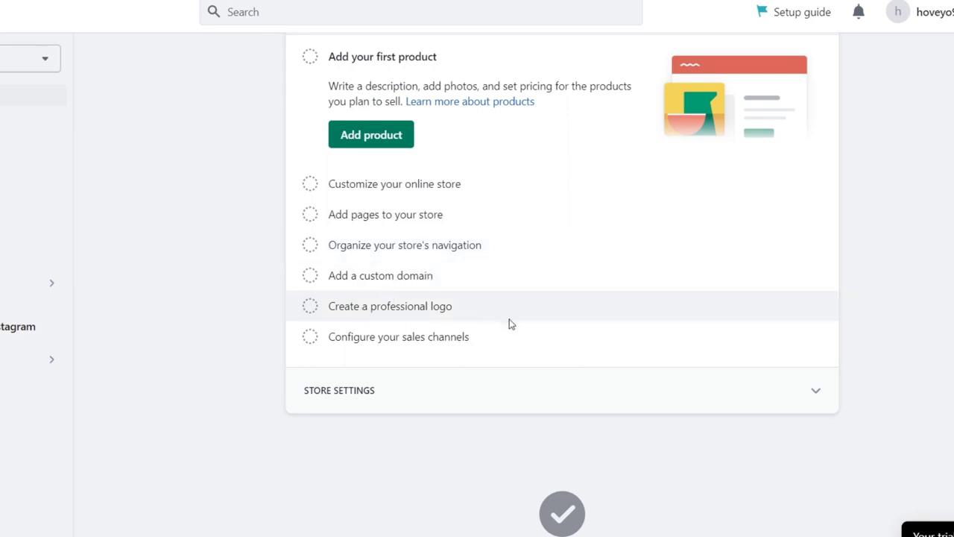
Expand the Store settings tasks and go to the store's settings
click(467, 390)
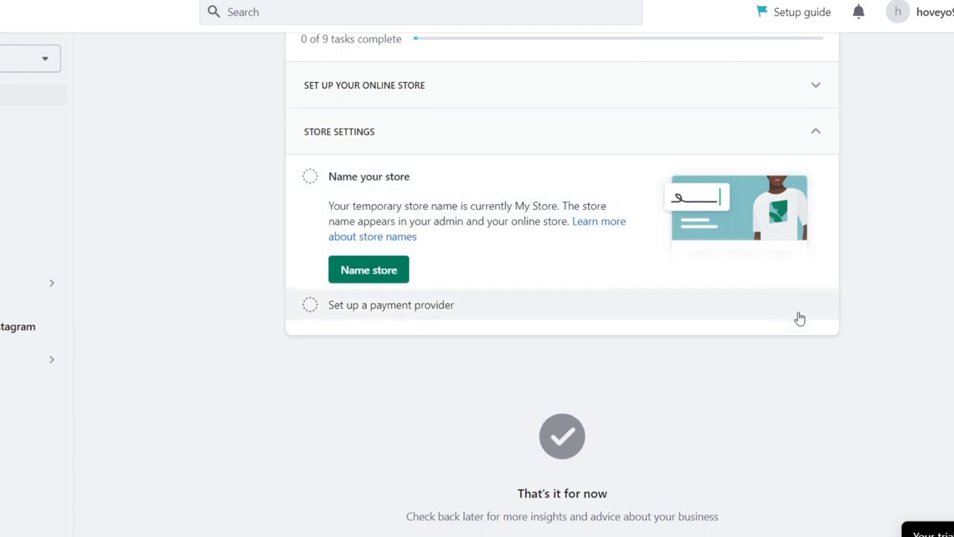
scroll(797, 320, up, 2)
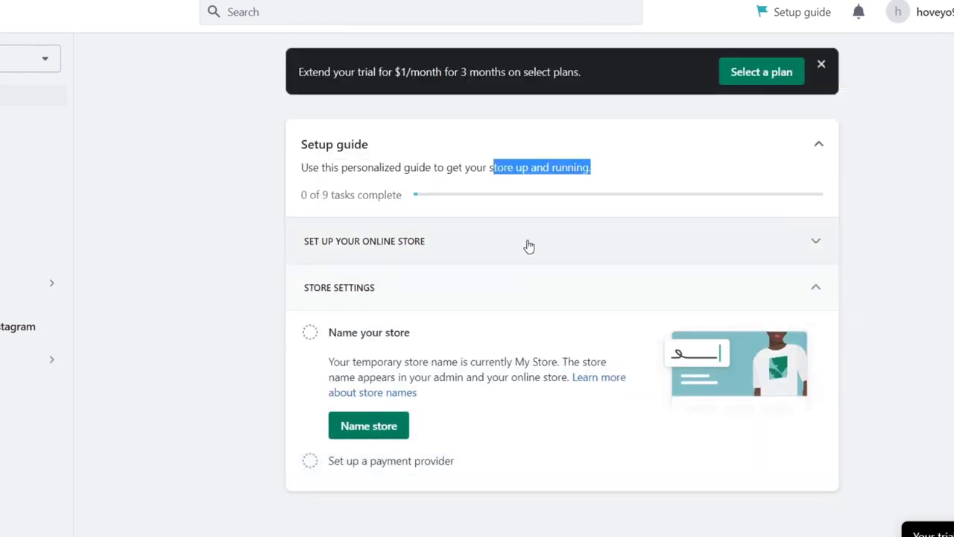
click(895, 176)
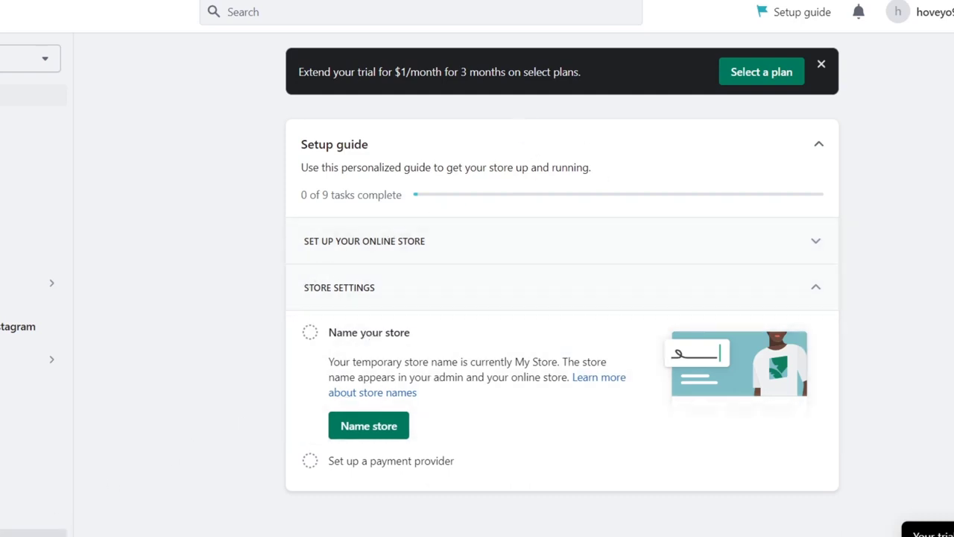
click(45, 531)
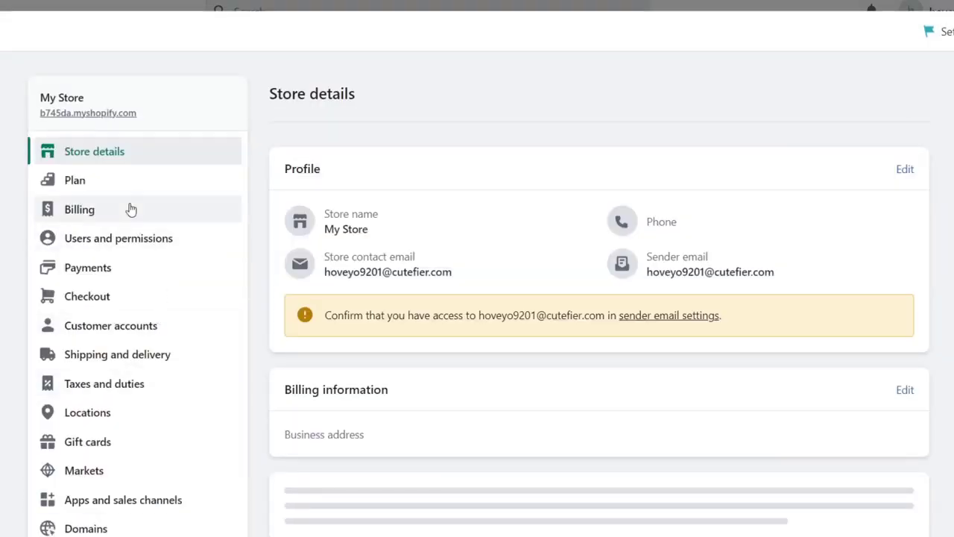
Open Brand settings and review the logo, colour, cover image, slogan and social link sections
scroll(128, 208, down, 3)
scroll(128, 209, down, 3)
scroll(126, 223, up, 3)
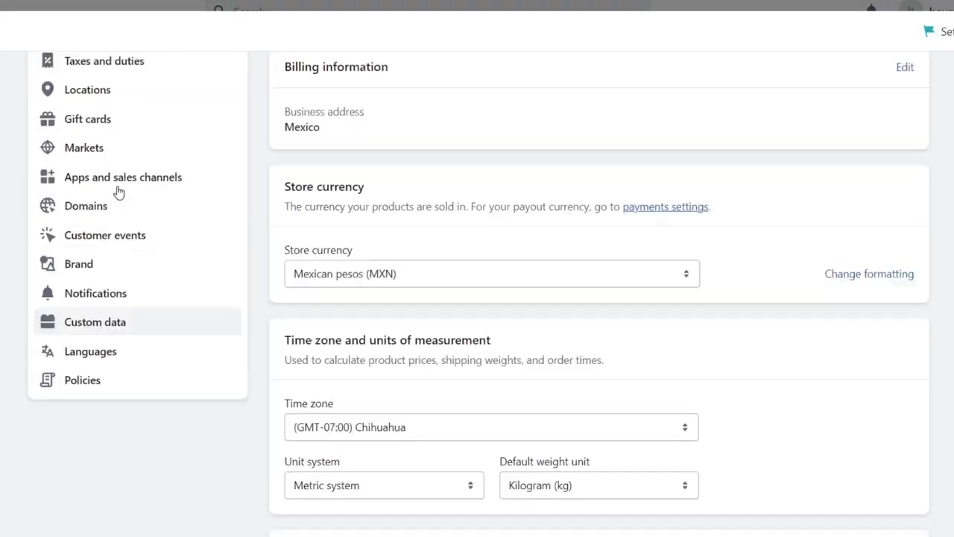
click(119, 365)
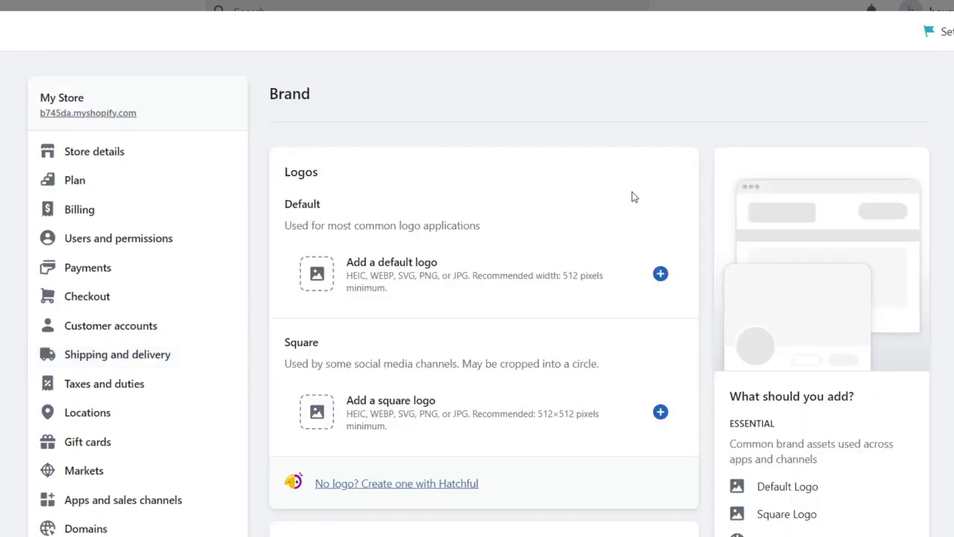
scroll(654, 236, down, 3)
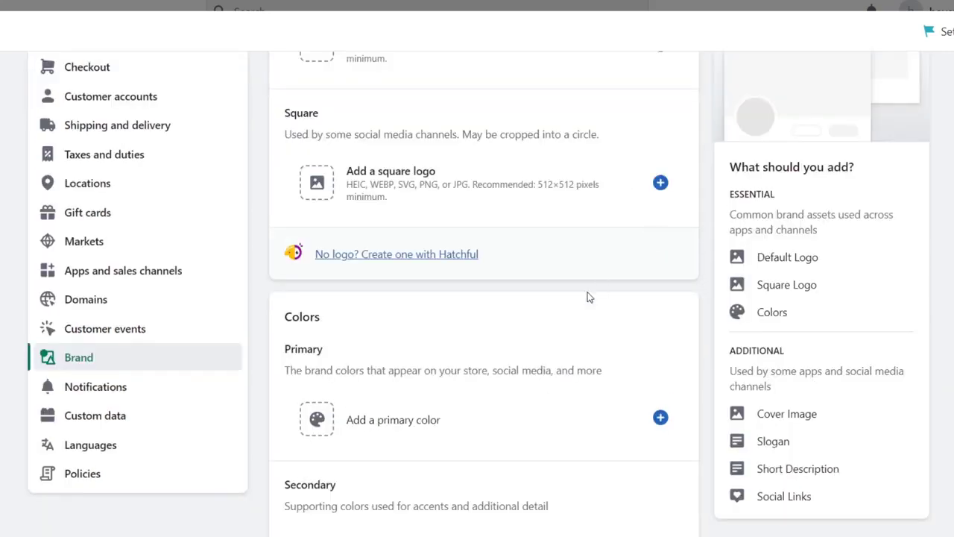
scroll(587, 297, down, 3)
scroll(403, 313, down, 3)
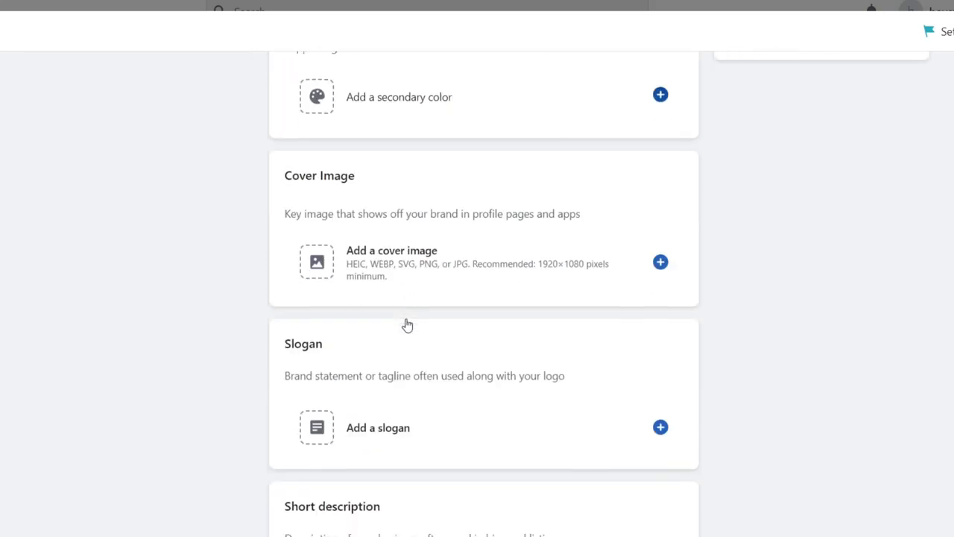
scroll(399, 282, down, 3)
scroll(398, 282, down, 2)
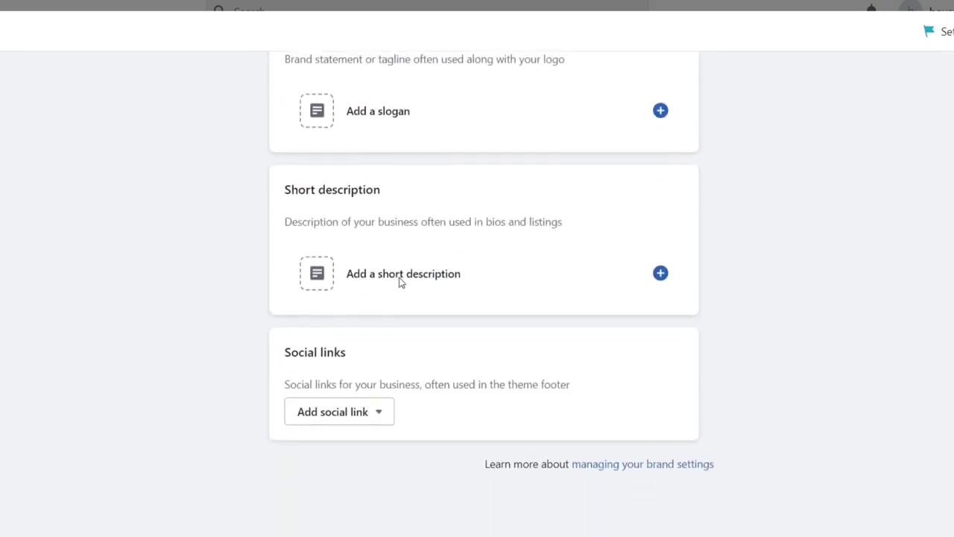
scroll(395, 247, up, 15)
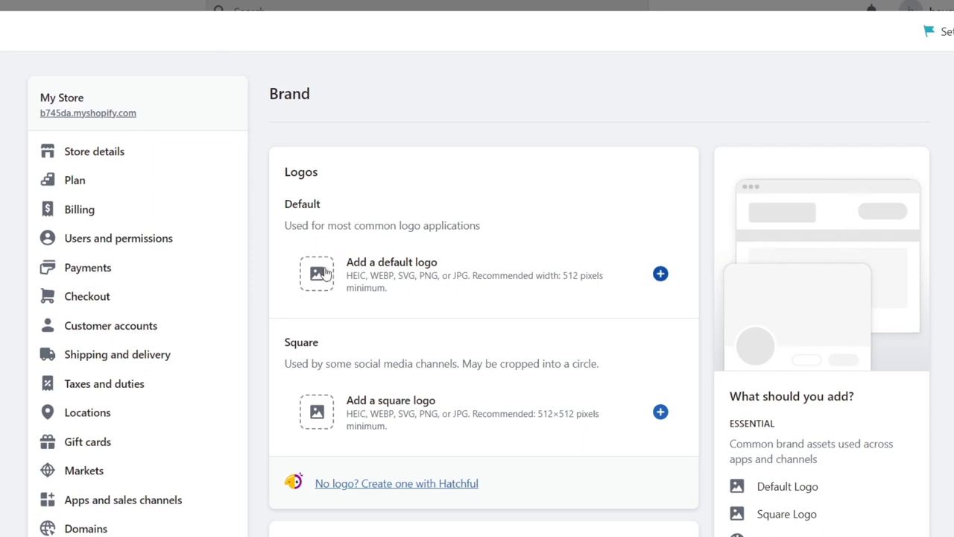
Upload the front image from Downloads and set it as the default logo
click(661, 275)
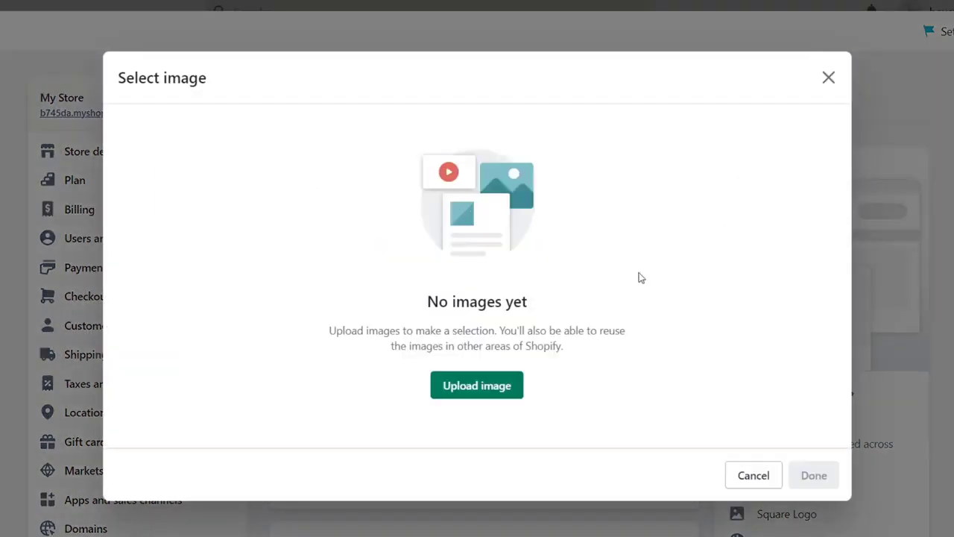
click(503, 385)
scroll(10, 223, up, 6)
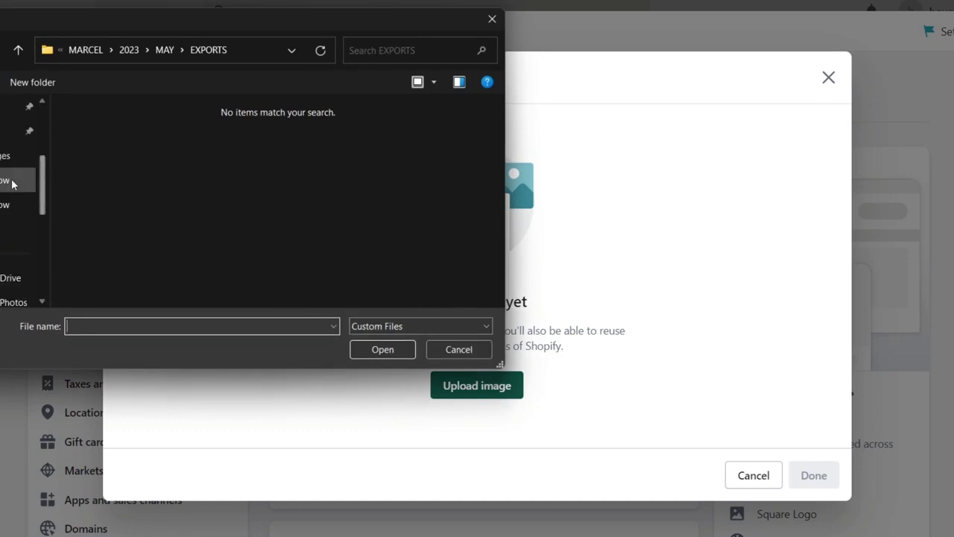
click(8, 204)
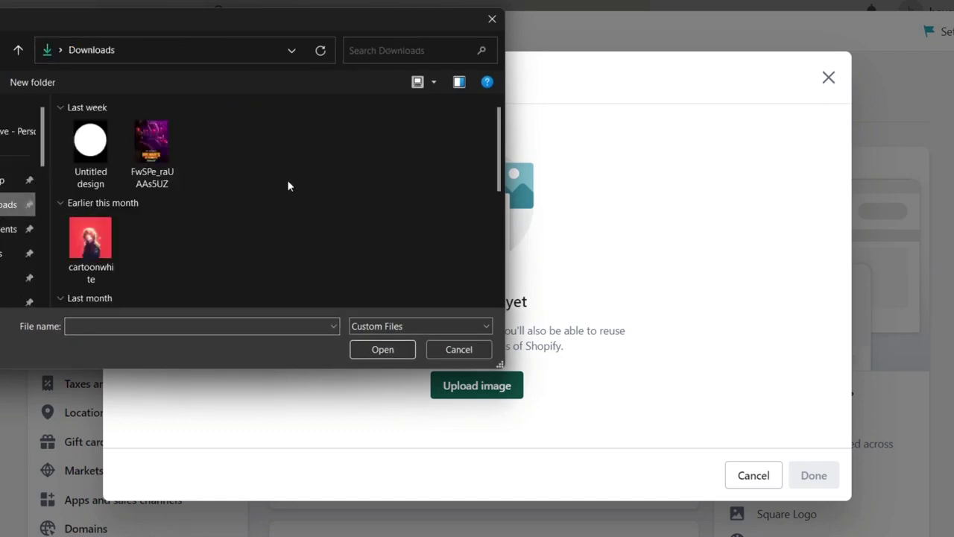
scroll(240, 207, down, 3)
scroll(240, 207, down, 5)
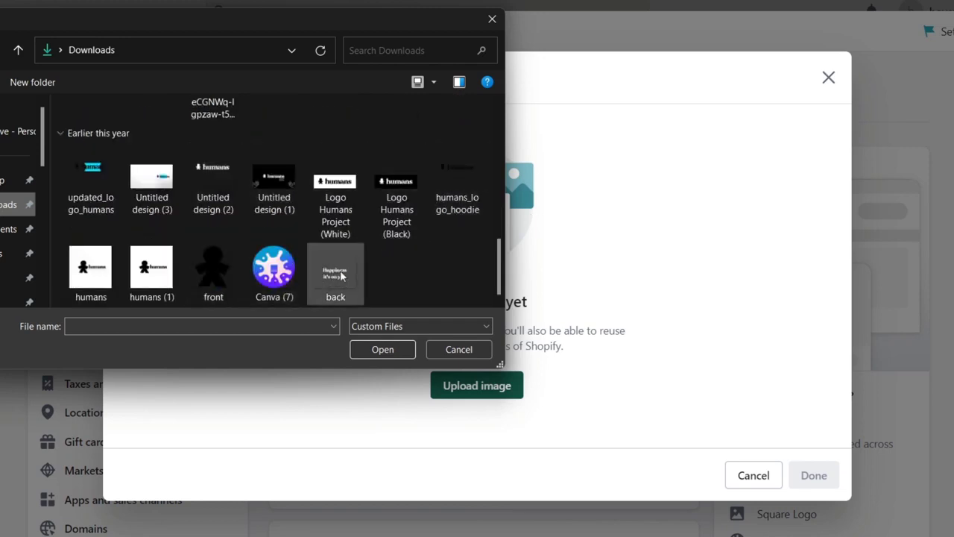
click(239, 269)
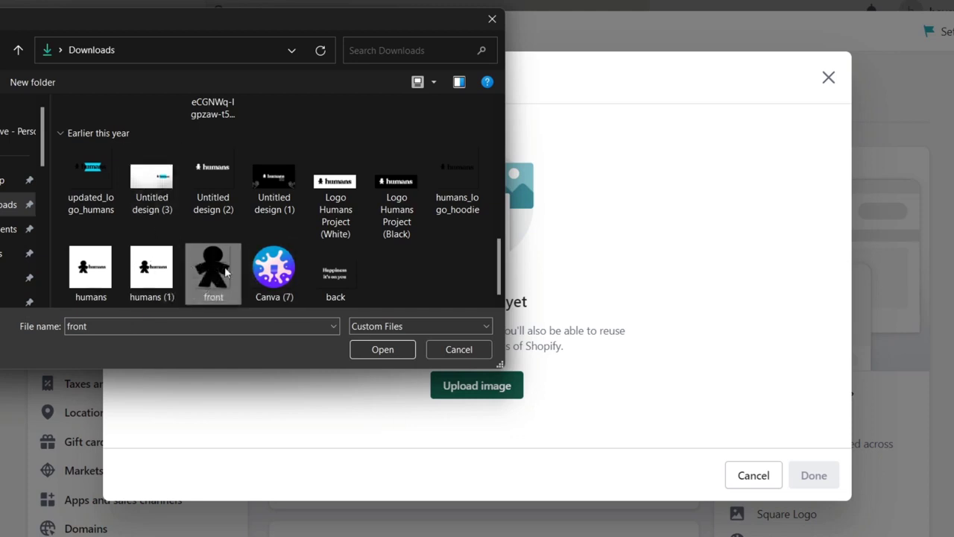
click(399, 350)
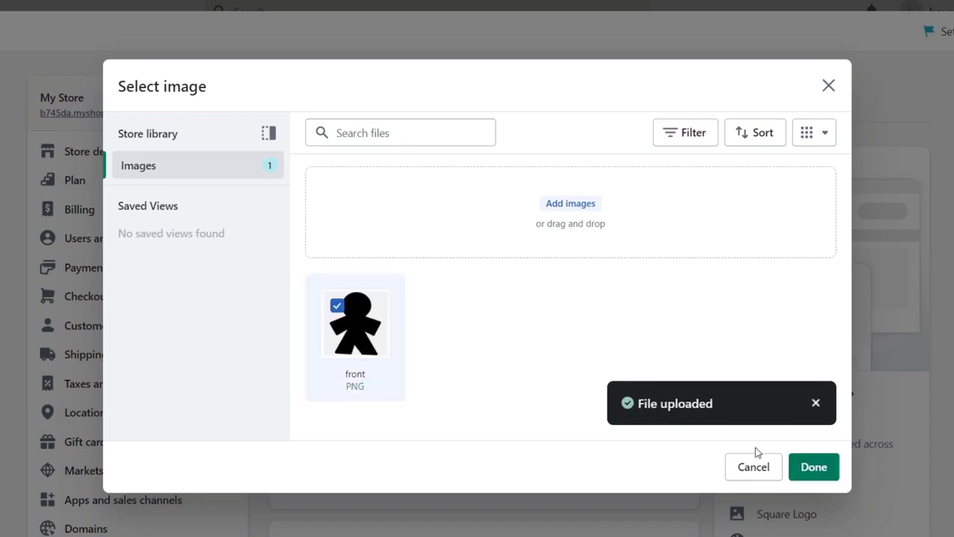
click(815, 467)
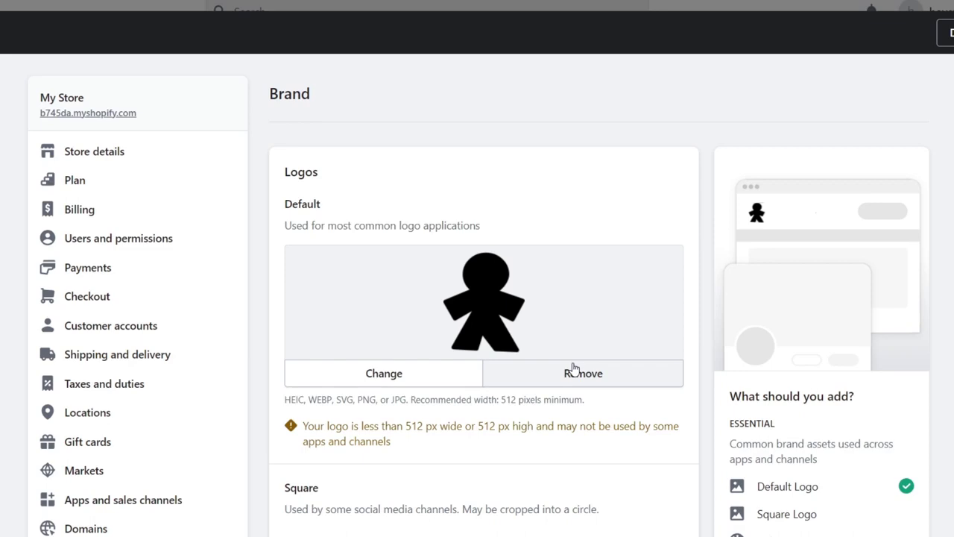
Set the uploaded front image as the square logo
scroll(428, 282, down, 3)
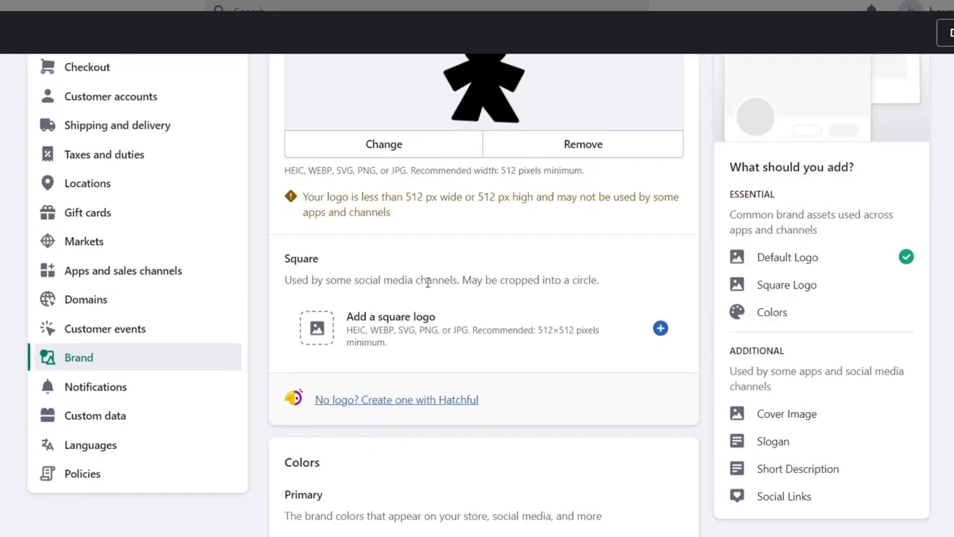
click(660, 330)
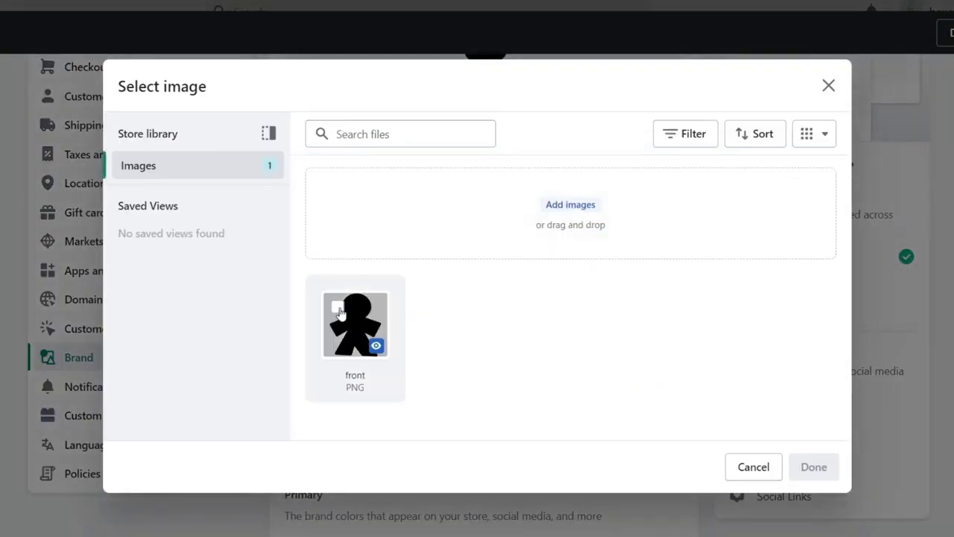
click(339, 310)
click(812, 466)
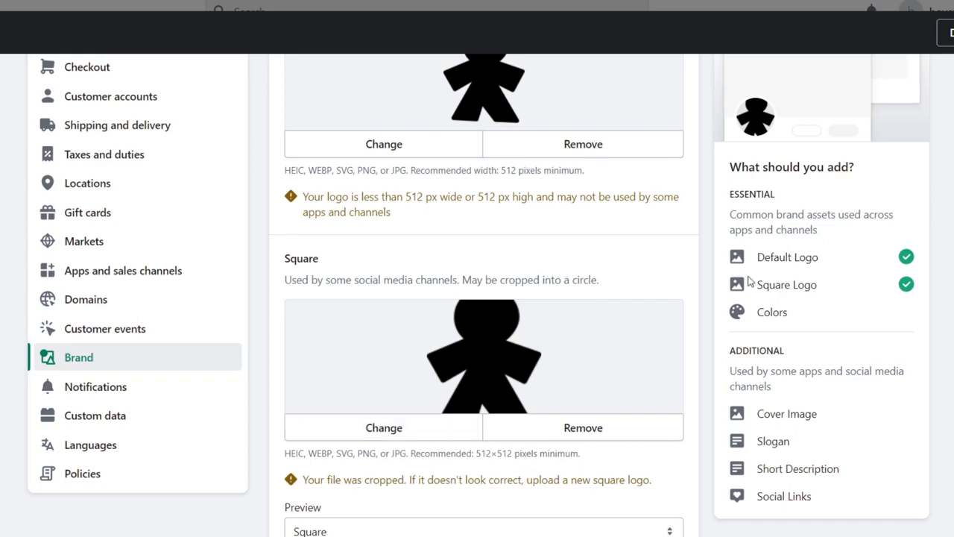
Preview the square logo as a Circle, then as a Favicon
scroll(835, 251, up, 3)
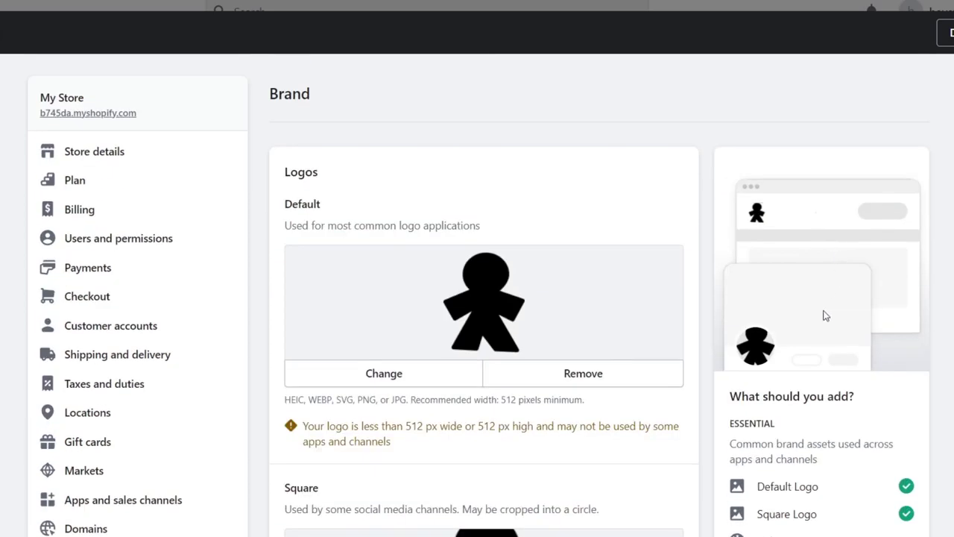
scroll(825, 315, down, 6)
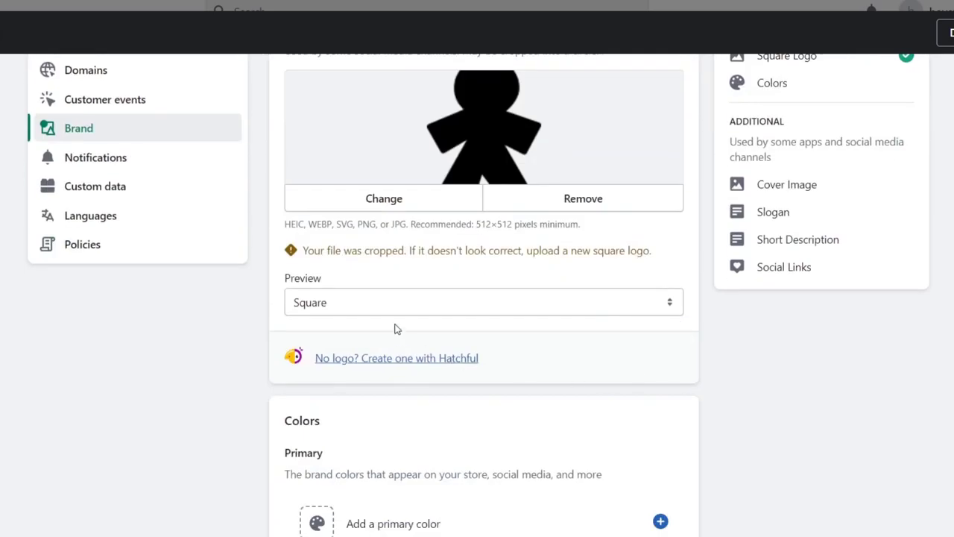
click(384, 302)
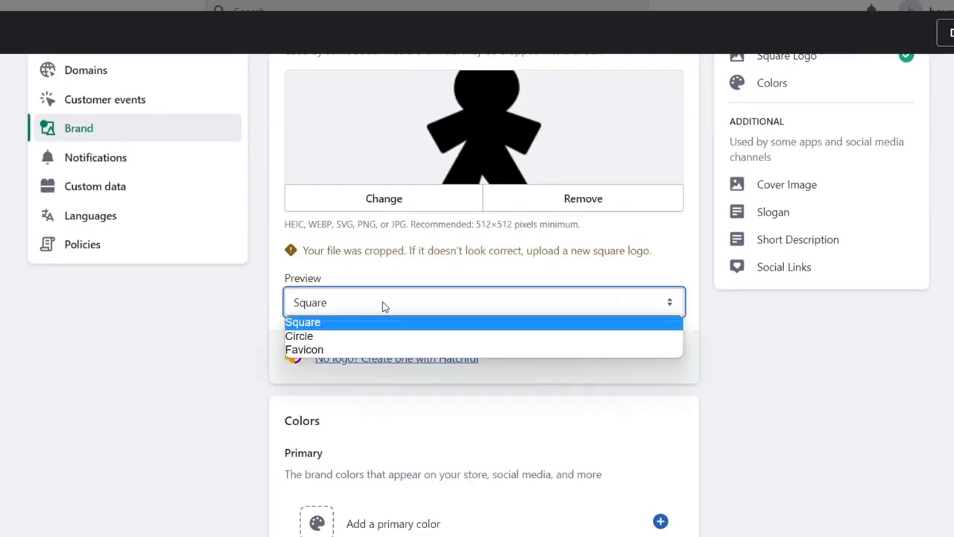
click(399, 335)
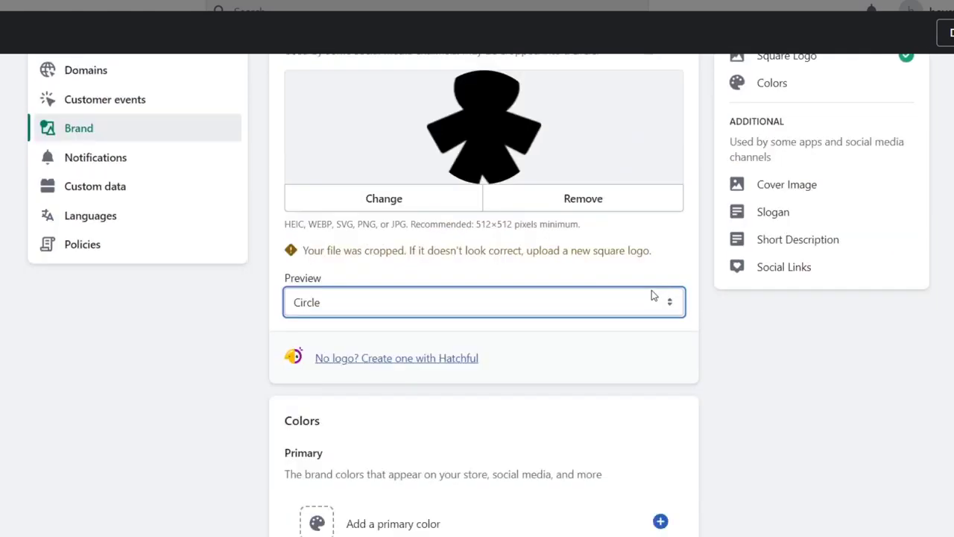
click(464, 302)
click(409, 347)
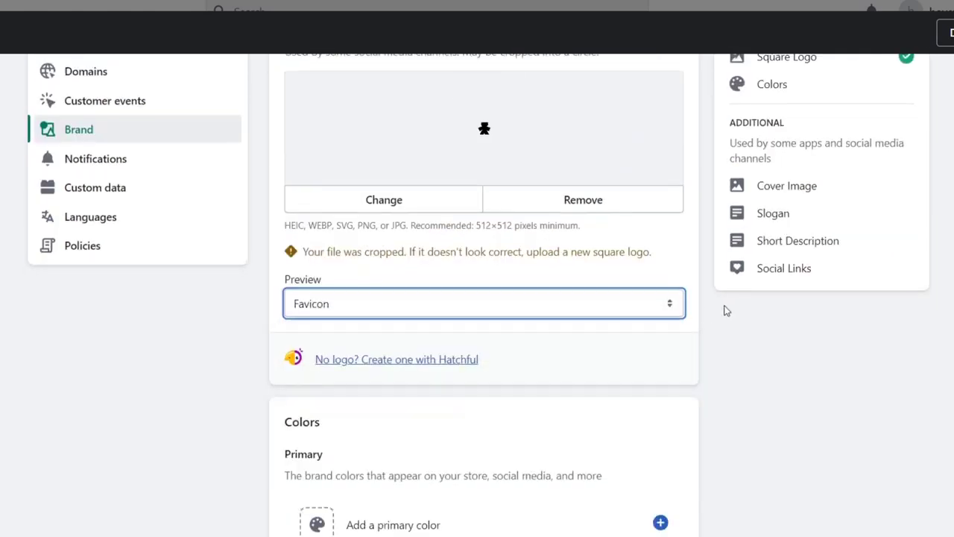
Set the primary brand colour to #1a1a1a with contrasting colour #f5f5f5
scroll(671, 304, down, 3)
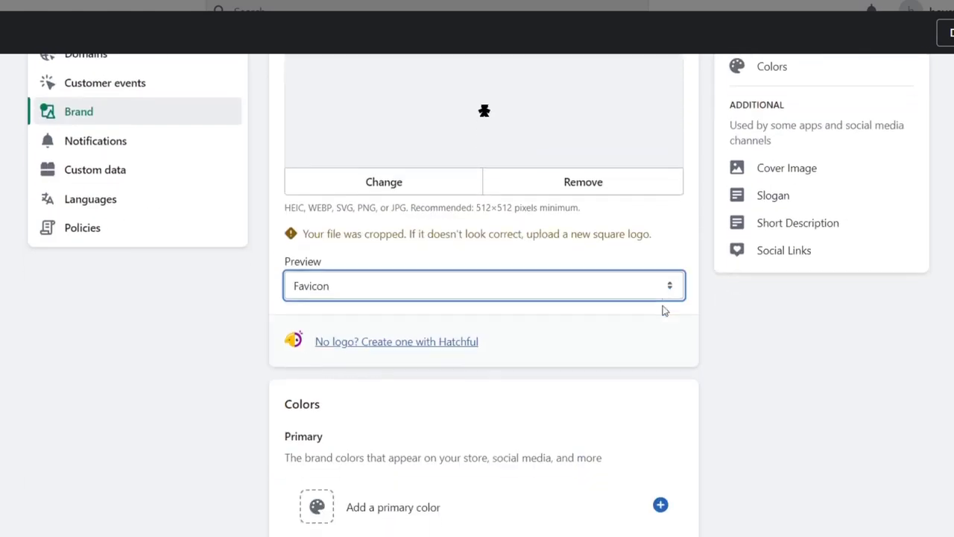
click(477, 267)
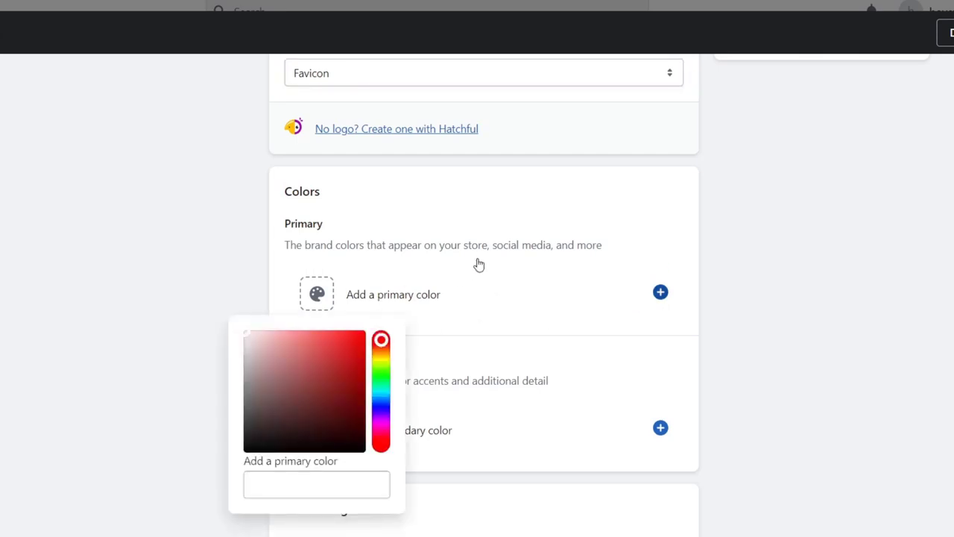
drag(262, 436, 222, 445)
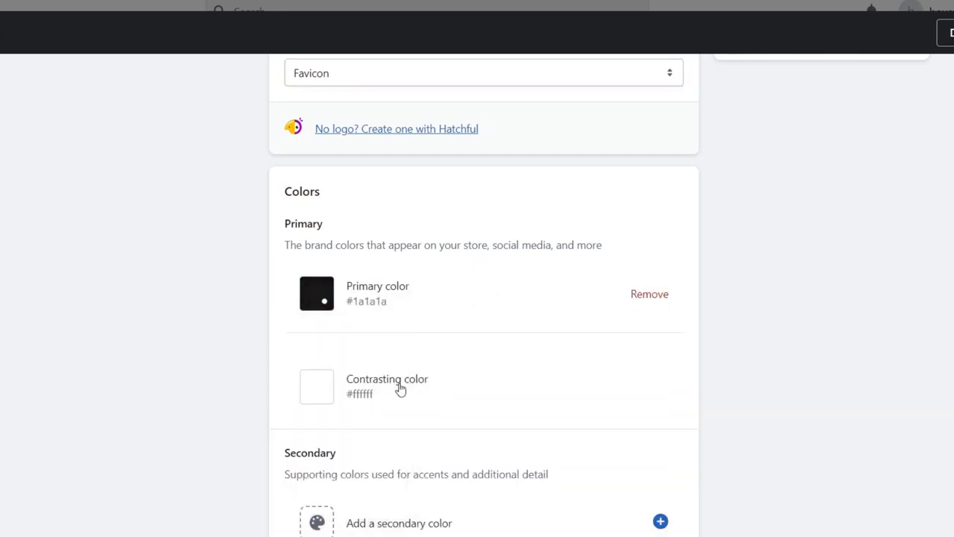
click(398, 387)
drag(248, 202, 200, 185)
click(198, 188)
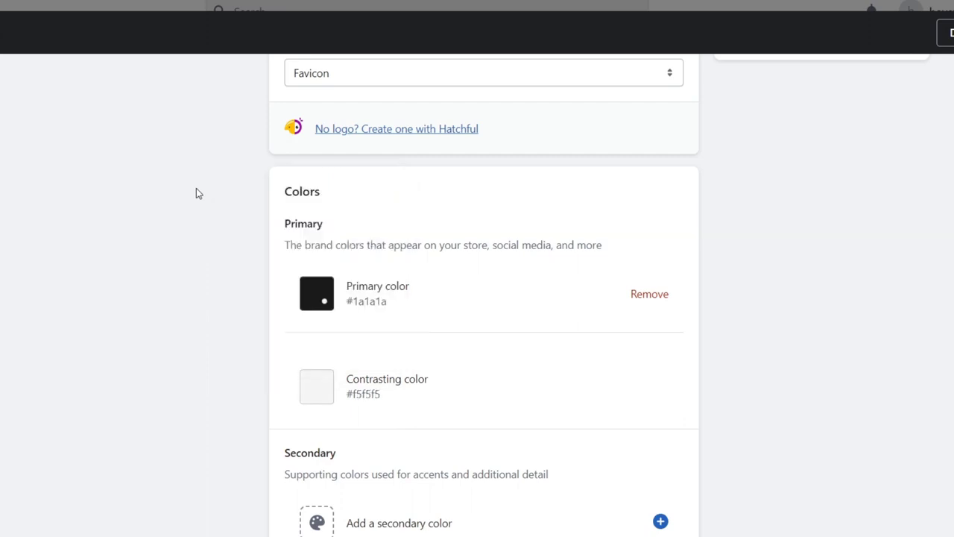
Add the blue secondary brand colour #0074ff
scroll(515, 422, down, 3)
click(358, 299)
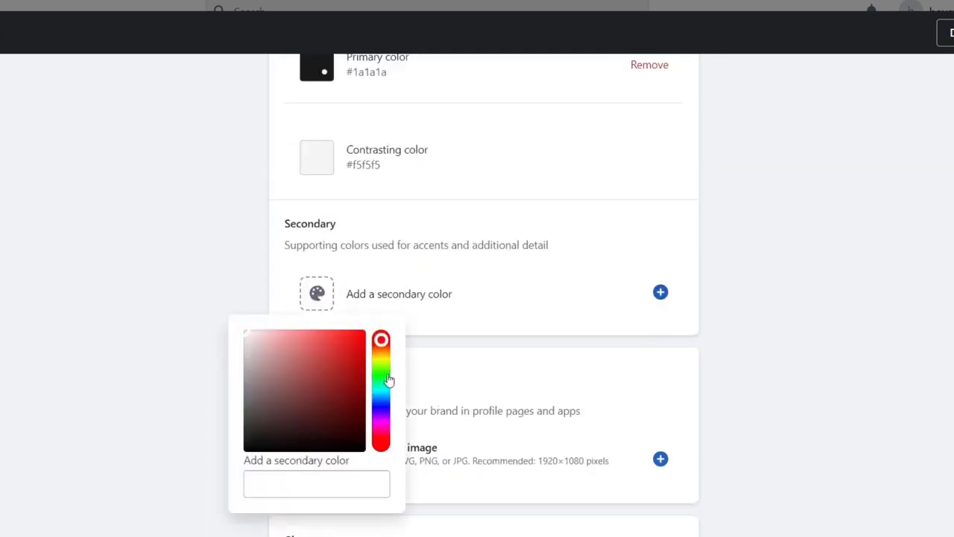
drag(384, 378, 383, 403)
click(364, 331)
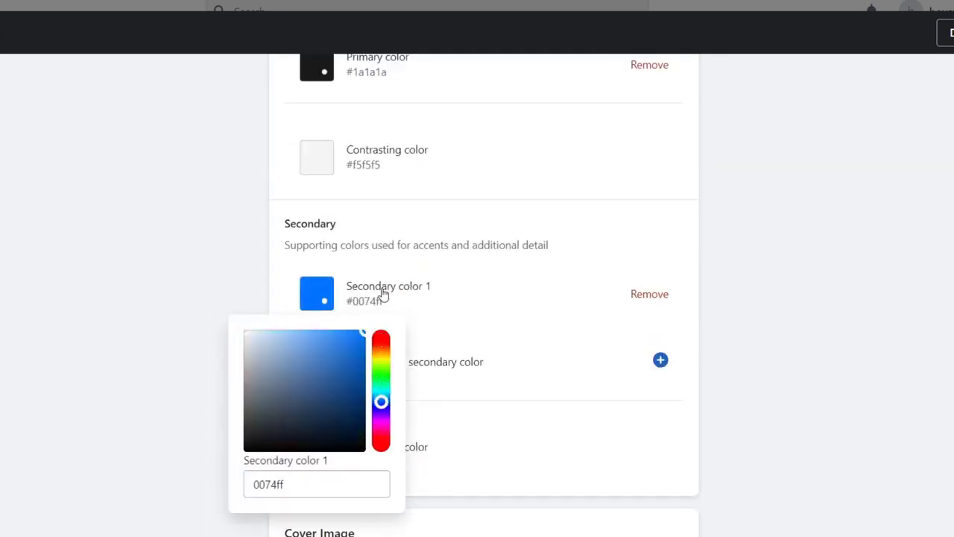
click(493, 291)
scroll(496, 313, down, 6)
click(486, 177)
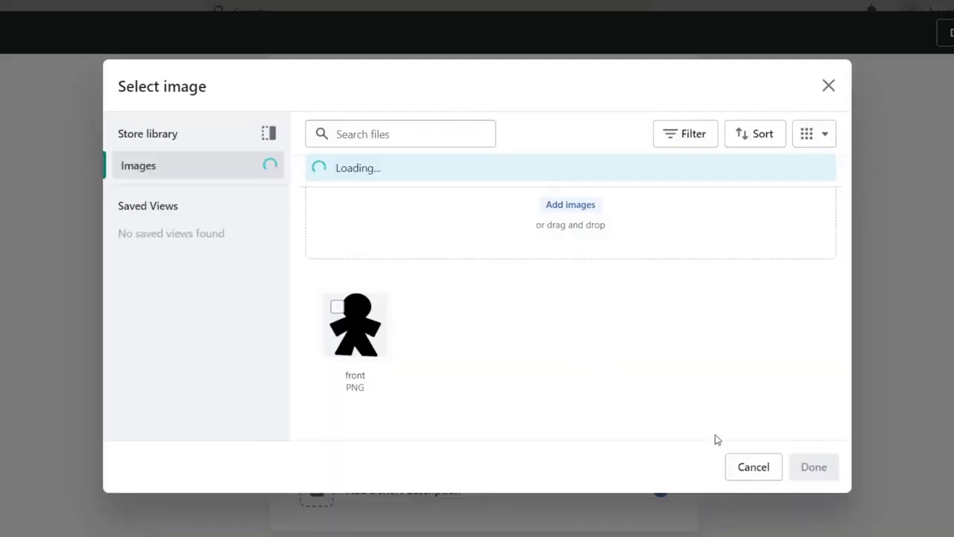
Upload Untitled design (1) from Downloads into the Select image dialog
click(577, 211)
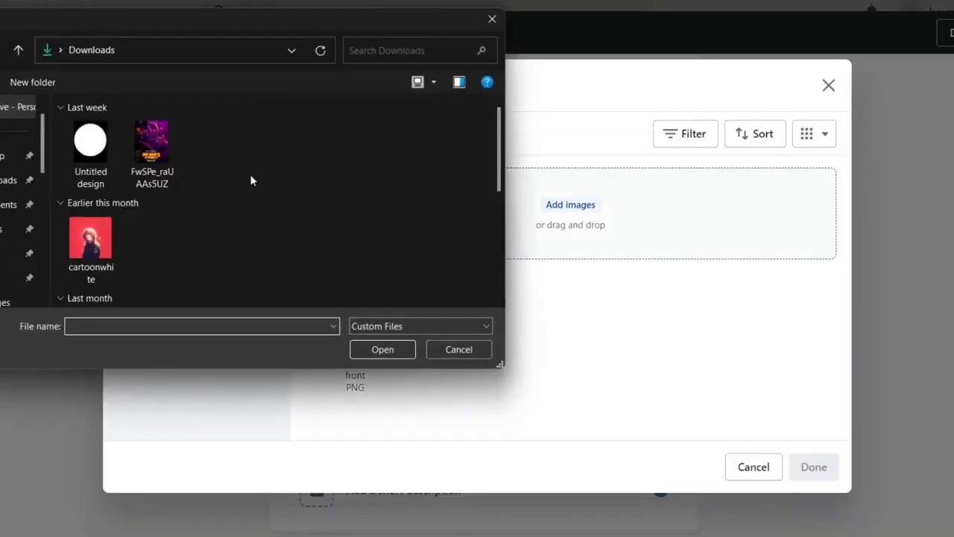
scroll(251, 179, down, 5)
scroll(313, 238, up, 2)
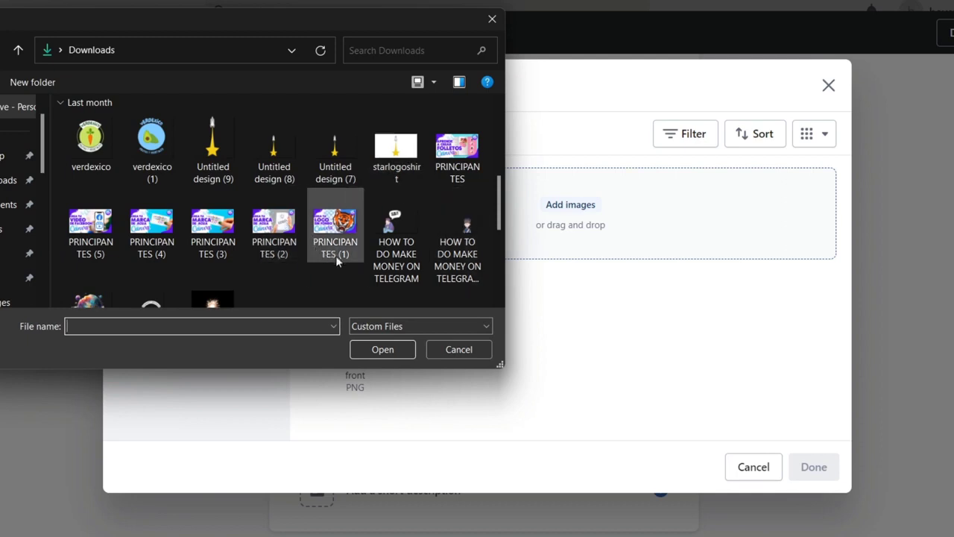
scroll(348, 266, down, 5)
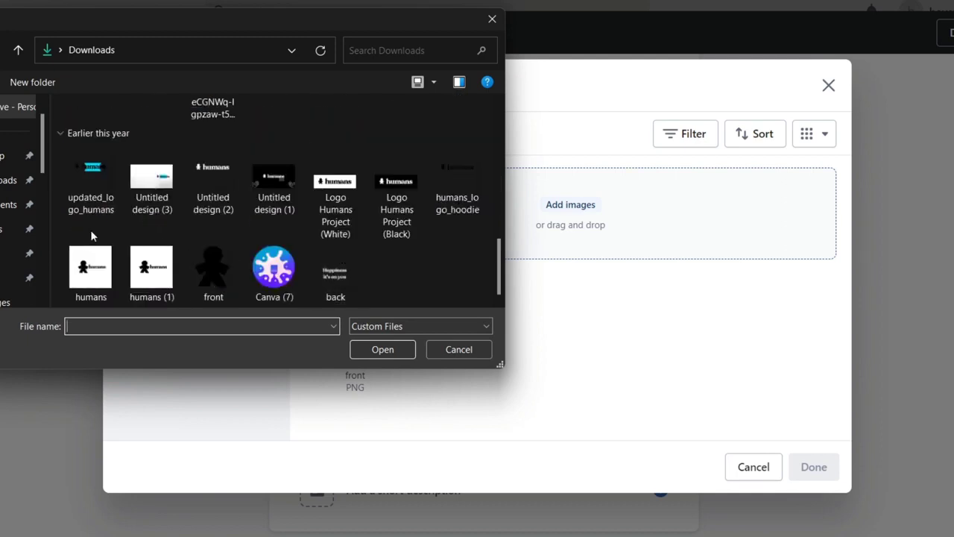
click(274, 195)
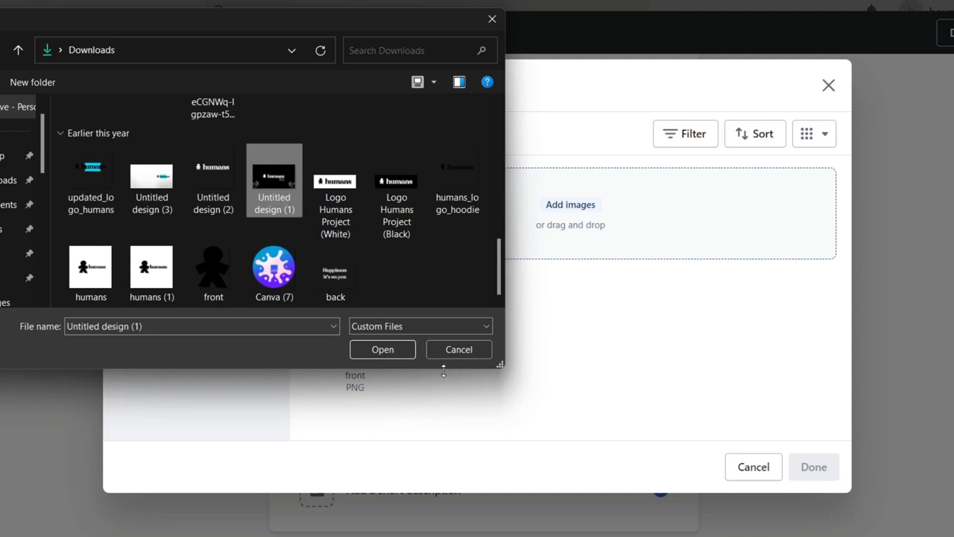
click(395, 352)
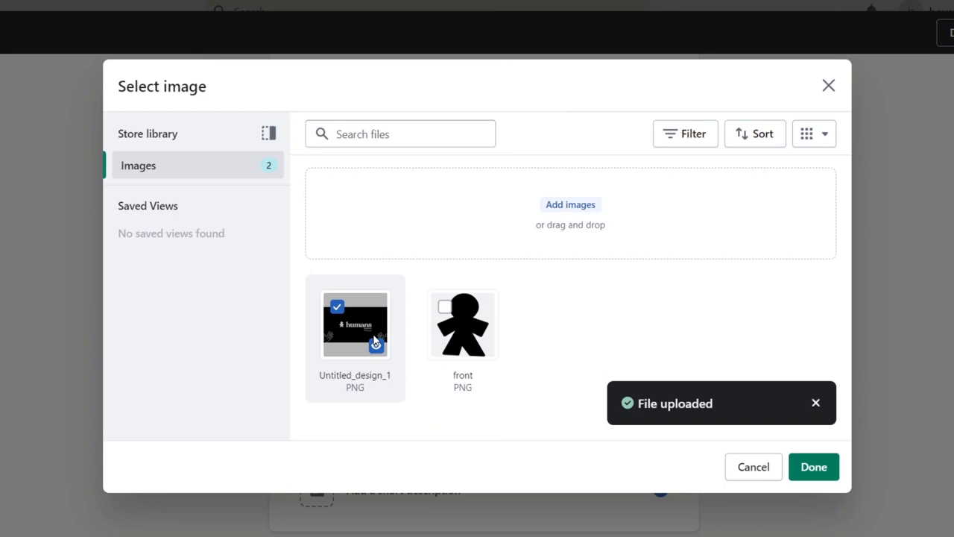
Use the uploaded humans image as the cover with a 3:1 preview and save the branding
click(818, 469)
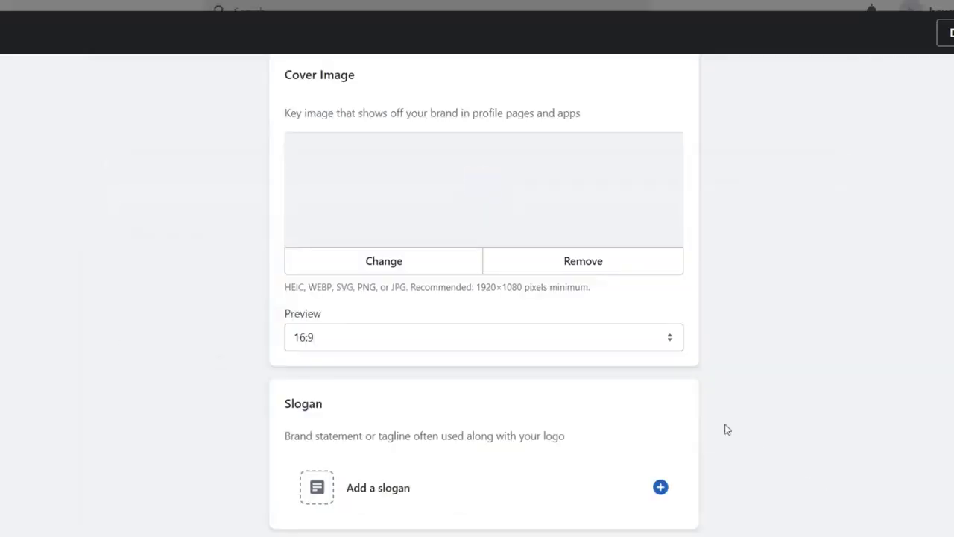
click(500, 338)
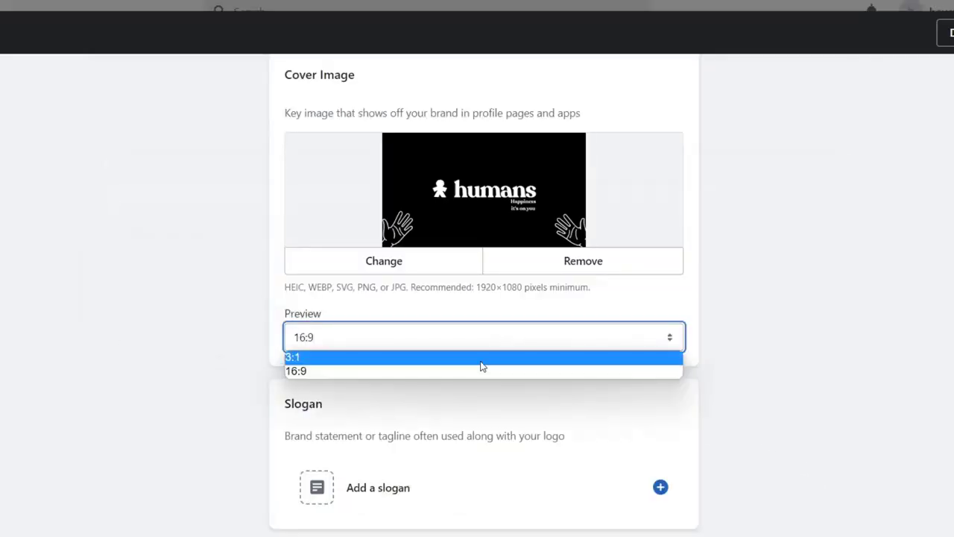
click(481, 366)
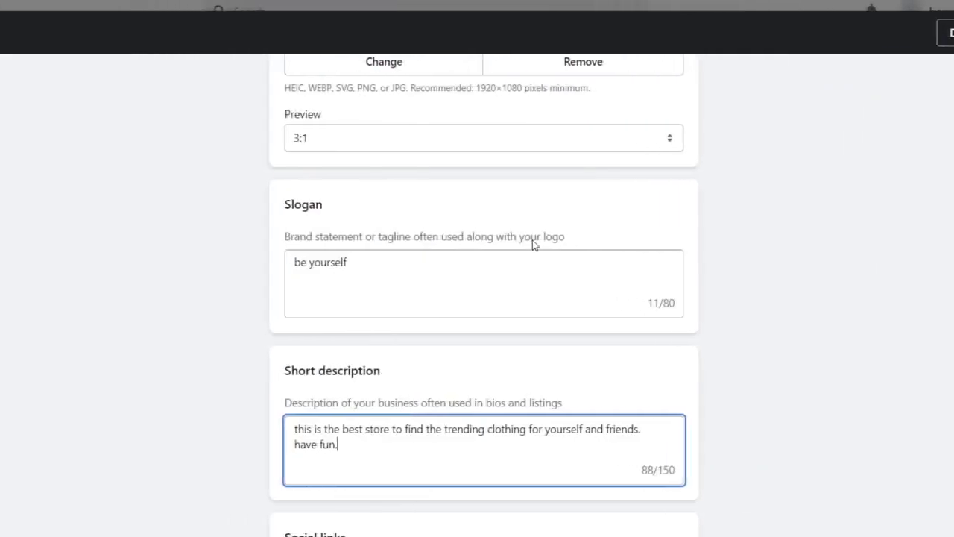
scroll(543, 258, down, 3)
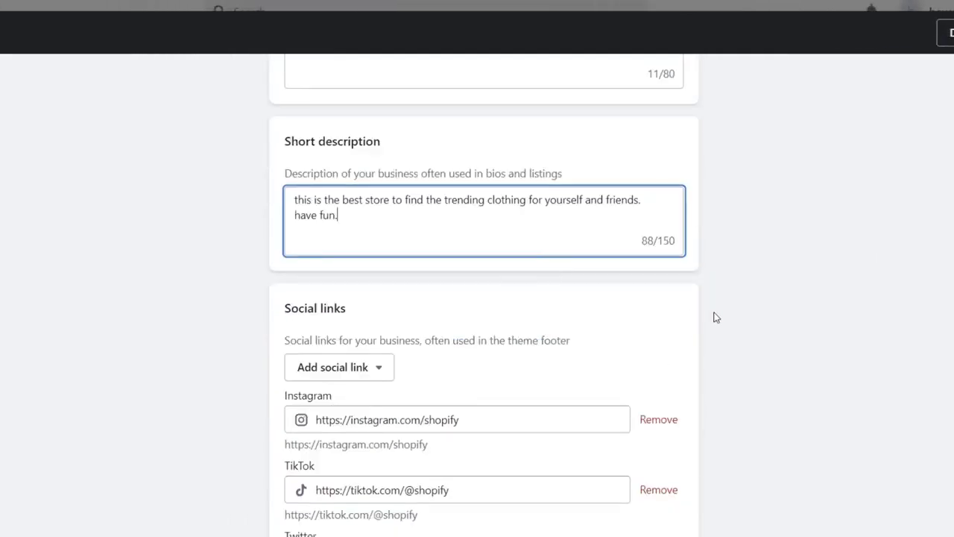
scroll(715, 317, down, 3)
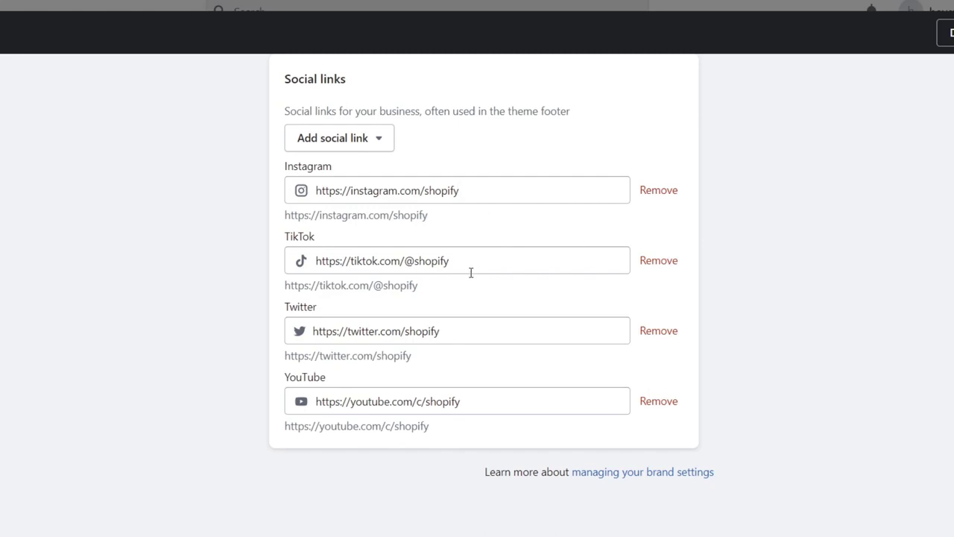
scroll(662, 393, up, 15)
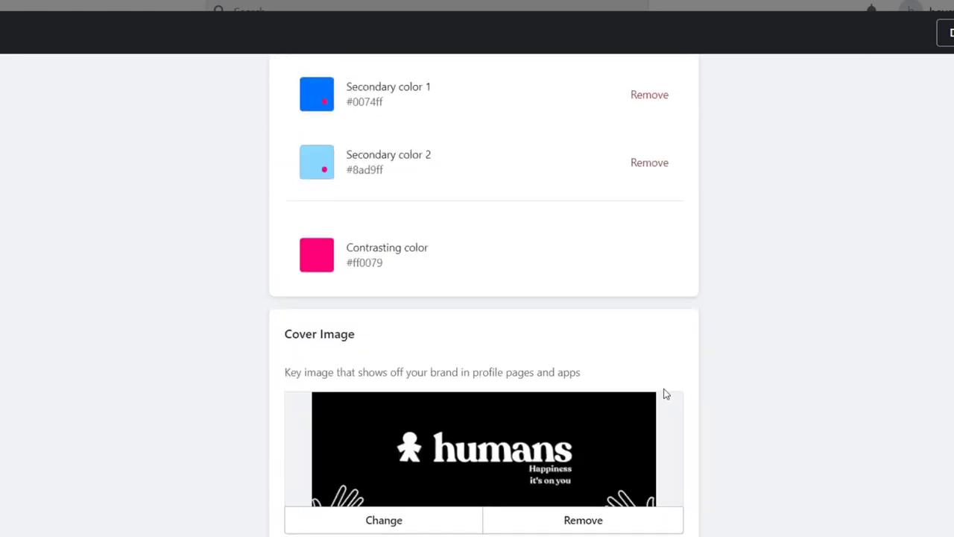
scroll(661, 404, up, 6)
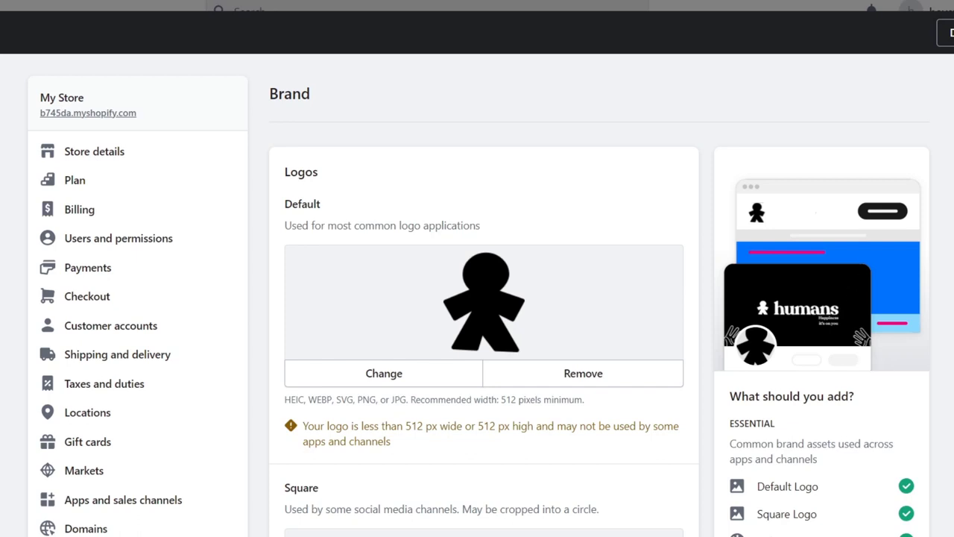
click(945, 32)
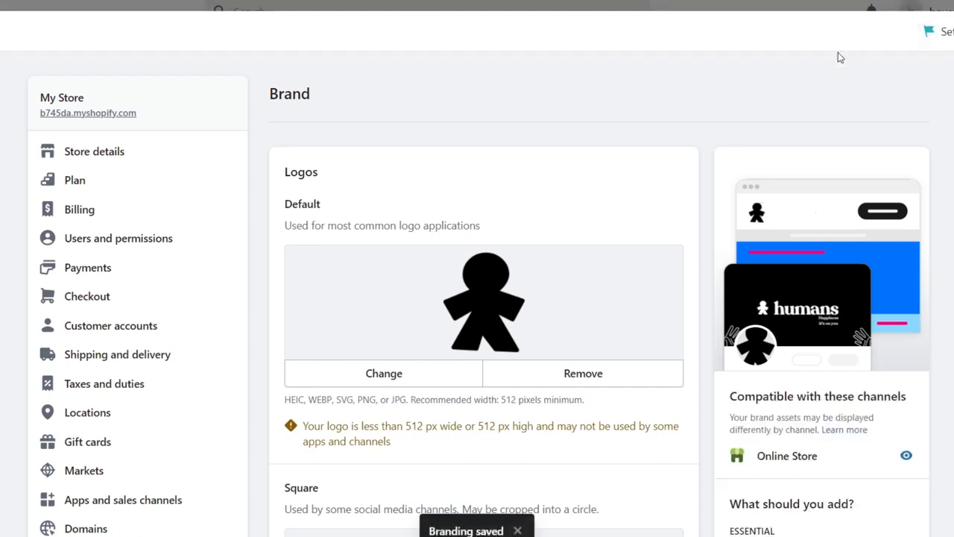
click(906, 456)
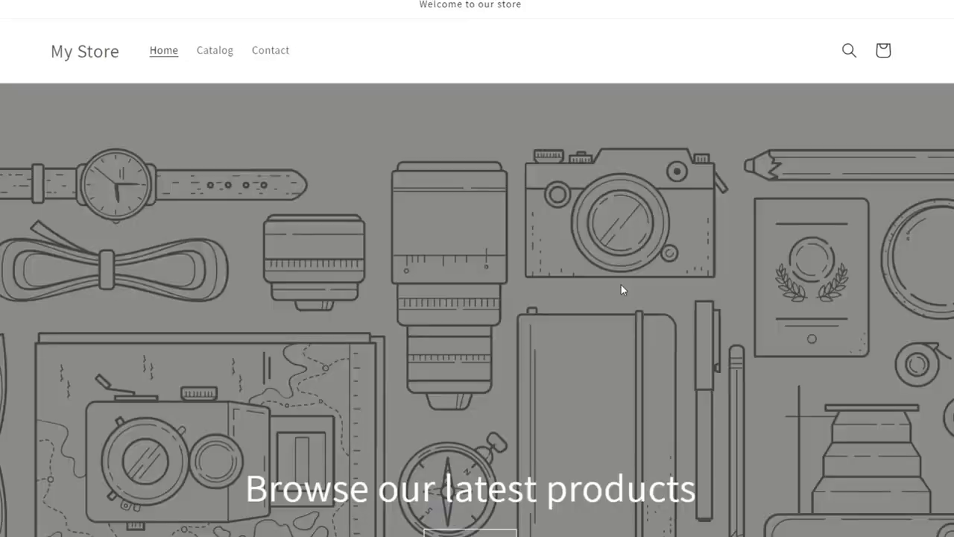
scroll(665, 309, down, 10)
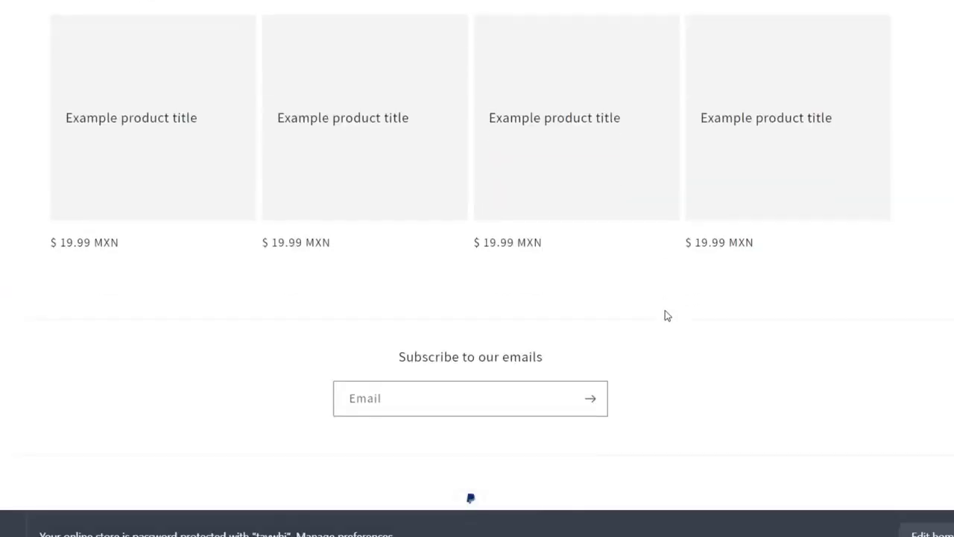
scroll(665, 311, up, 10)
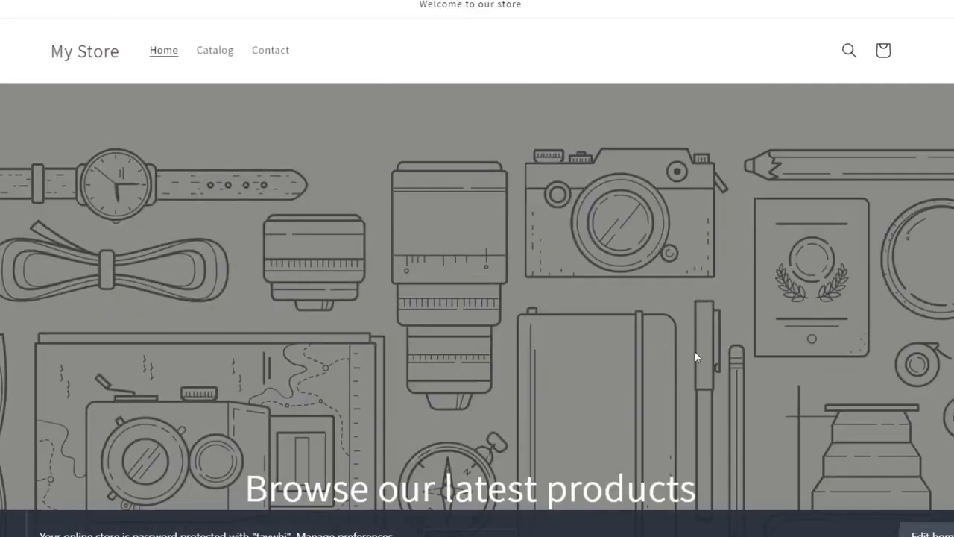
scroll(695, 352, down, 10)
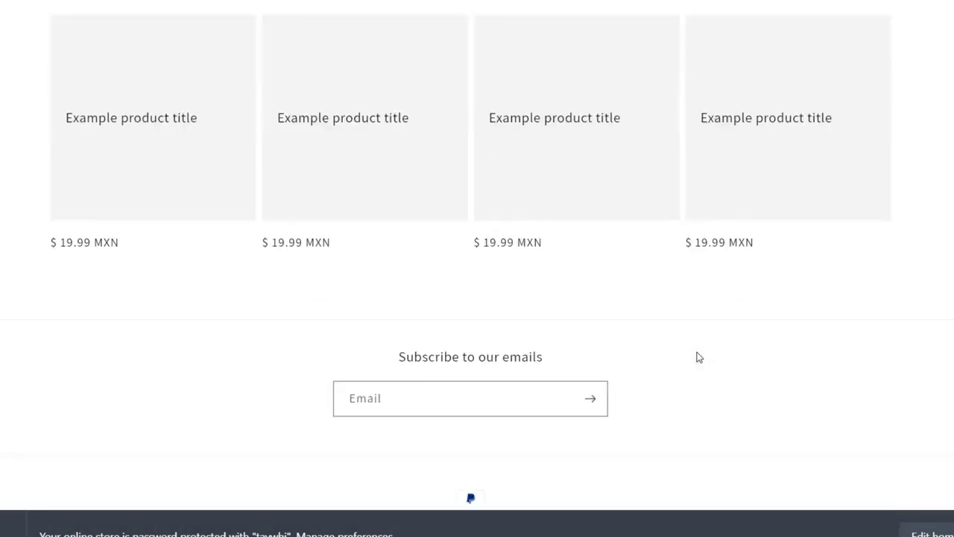
scroll(697, 354, up, 10)
scroll(852, 325, down, 10)
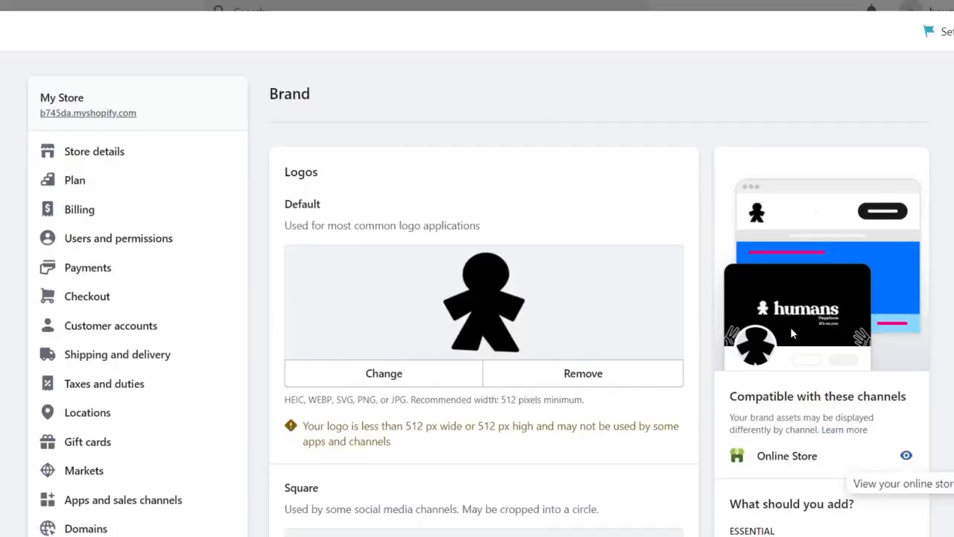
scroll(790, 327, down, 9)
scroll(737, 370, up, 3)
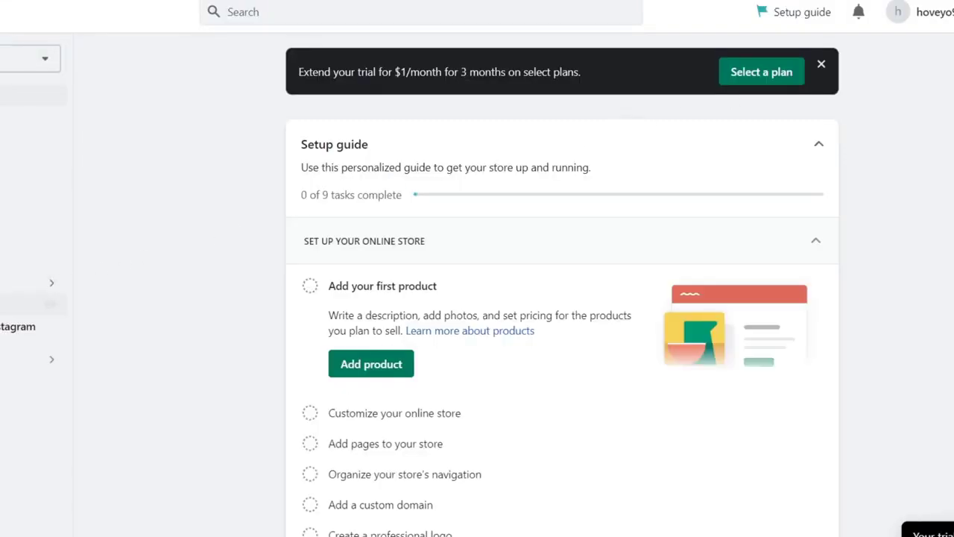
click(15, 304)
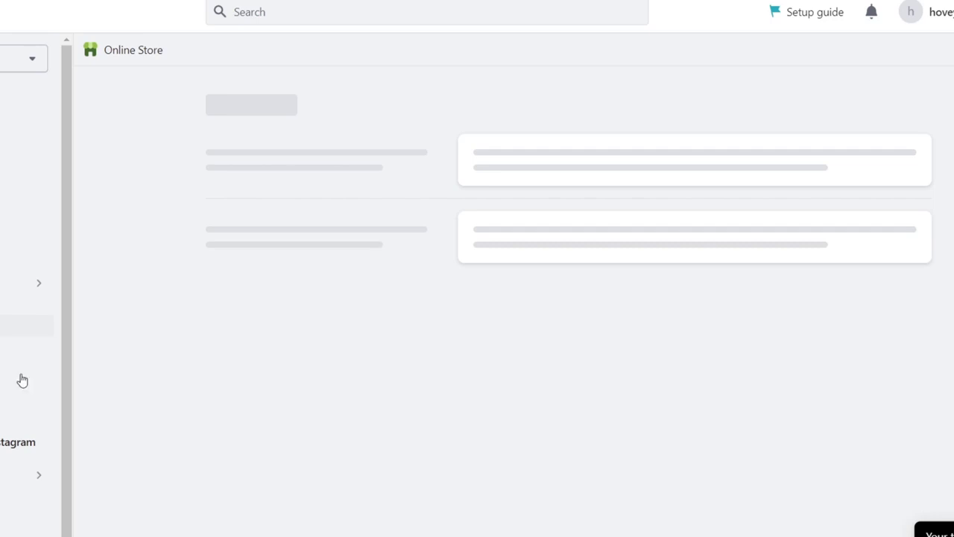
scroll(705, 310, down, 5)
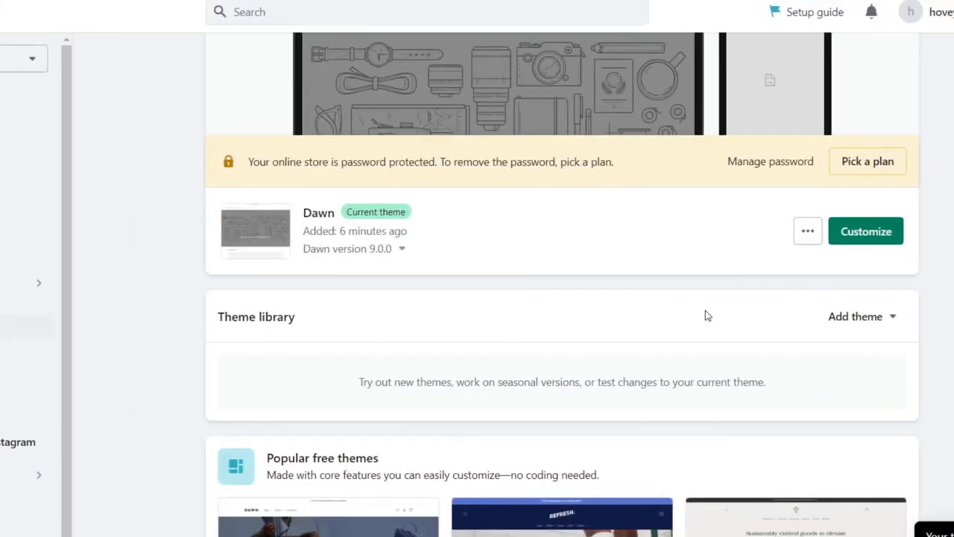
scroll(706, 311, down, 6)
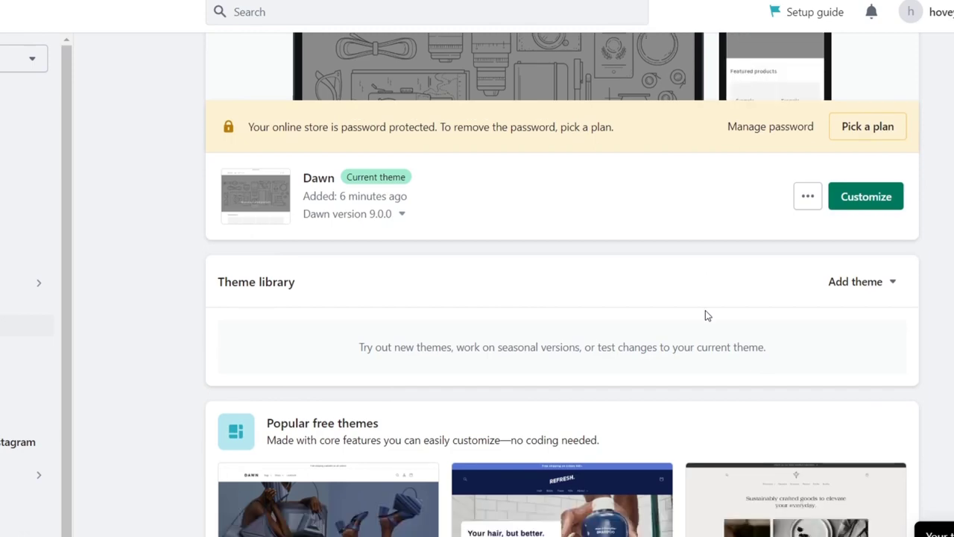
scroll(706, 310, up, 3)
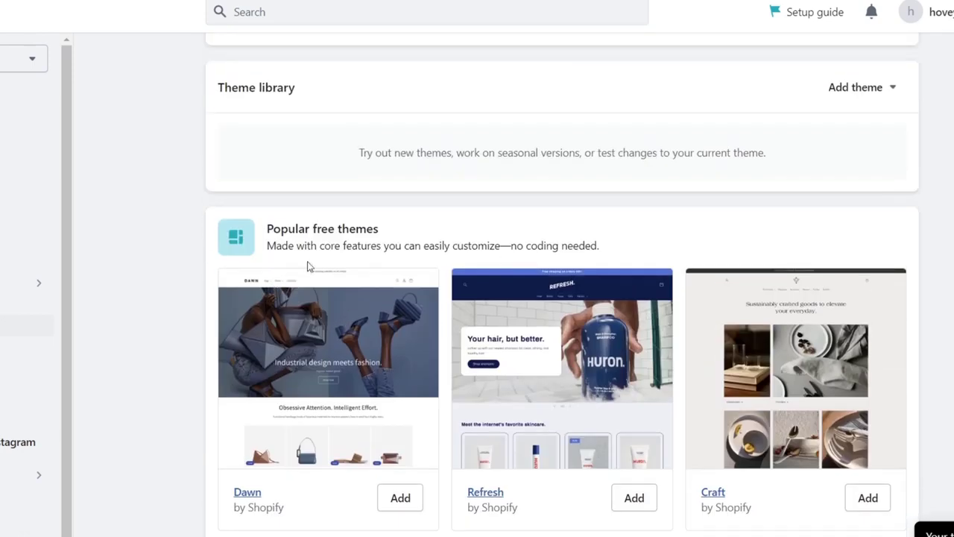
drag(325, 245, 267, 245)
scroll(740, 236, down, 3)
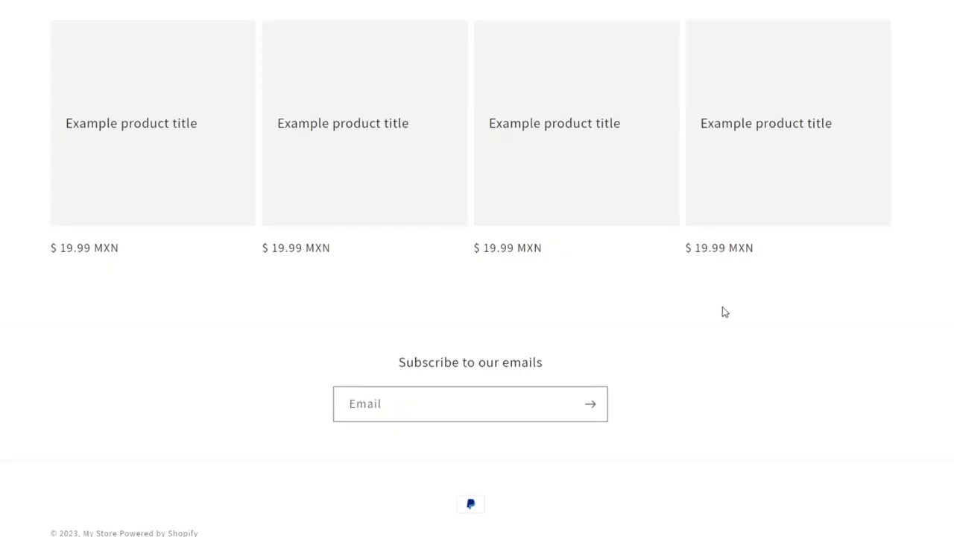
scroll(723, 307, down, 9)
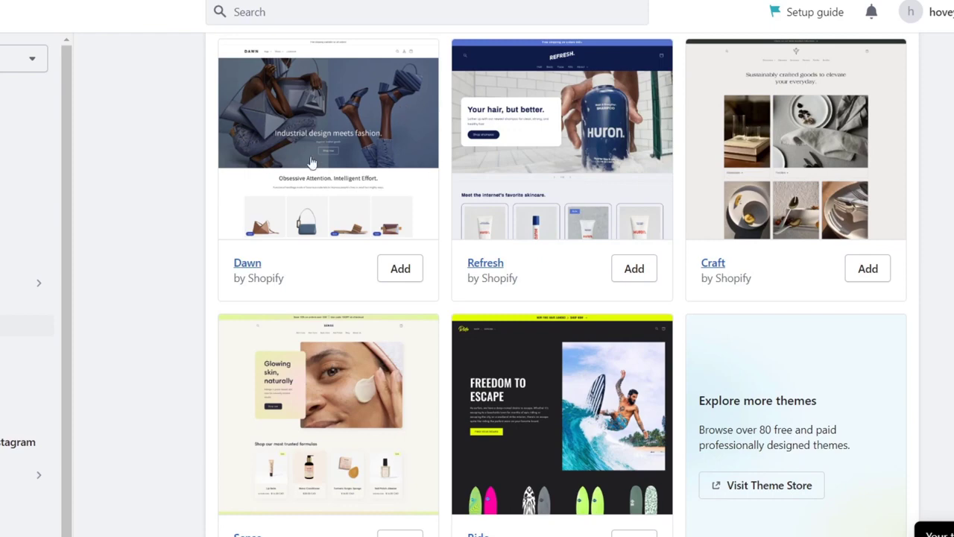
scroll(440, 304, up, 10)
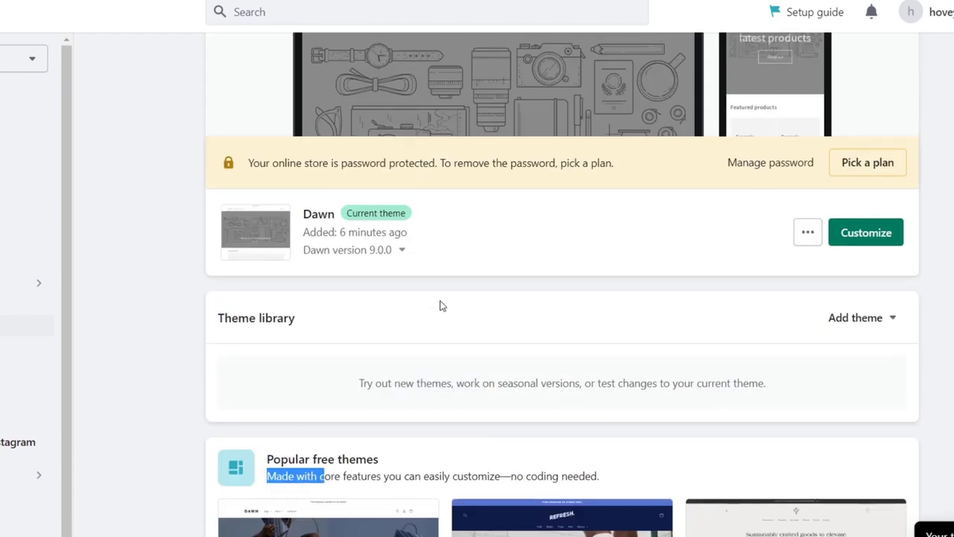
In the Dawn theme editor, change the announcement text to 'Have yourself a 15% discount with the code: EARLY15'
click(864, 463)
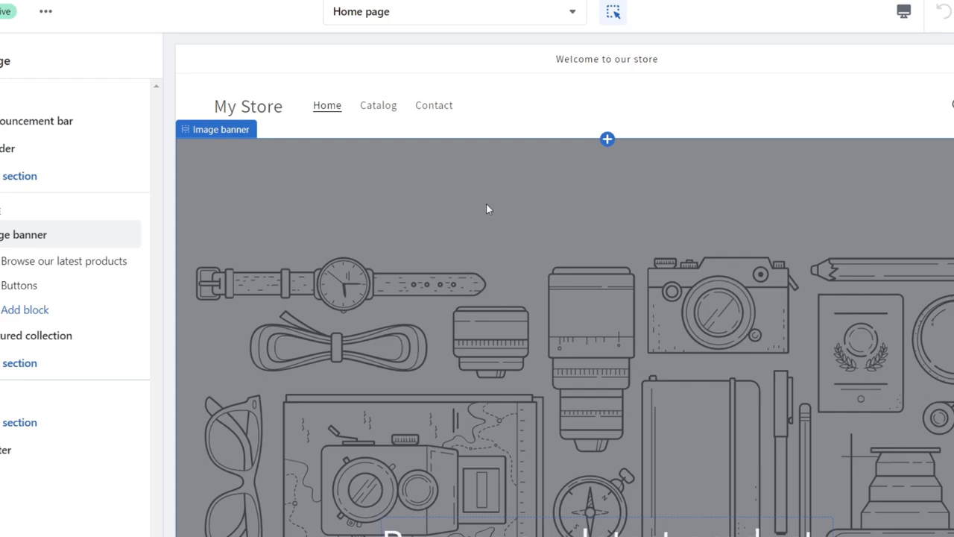
click(331, 189)
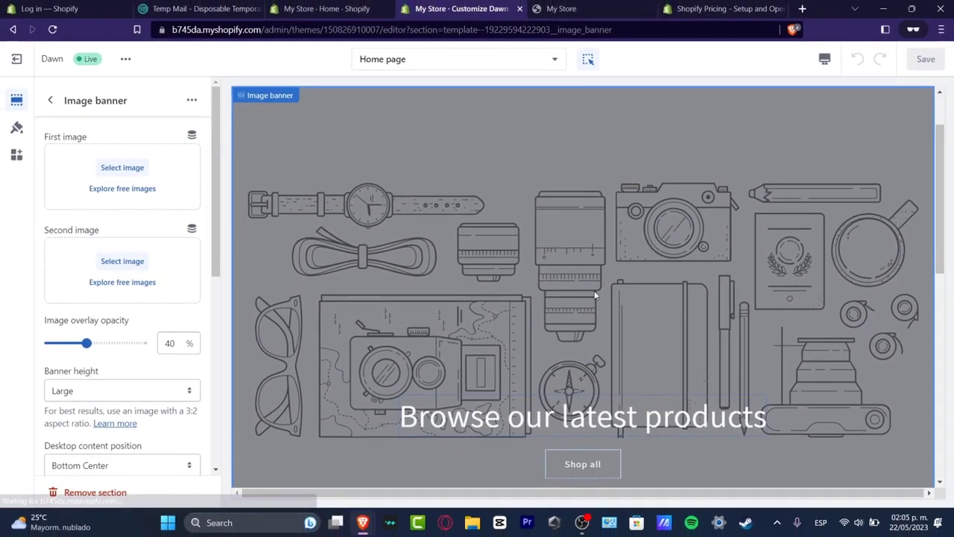
scroll(638, 344, up, 1)
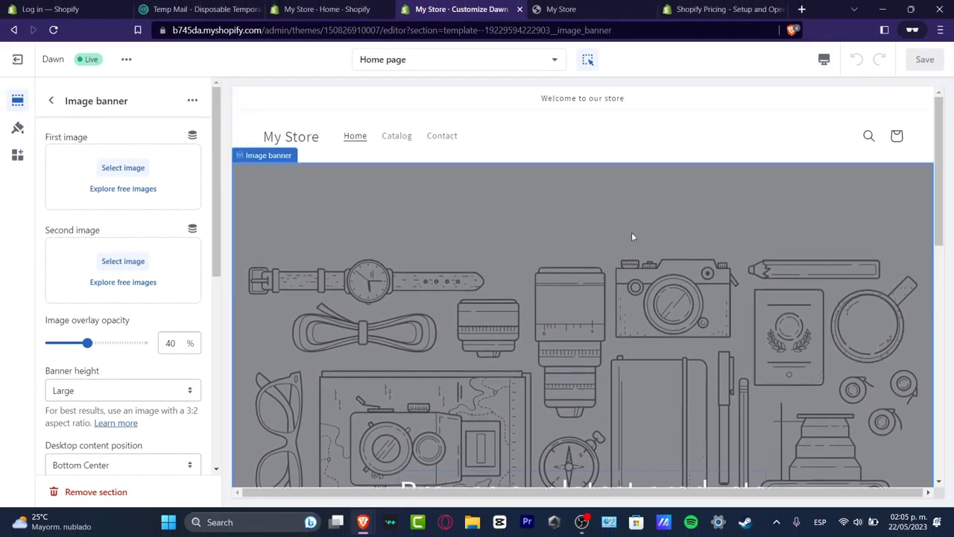
click(591, 103)
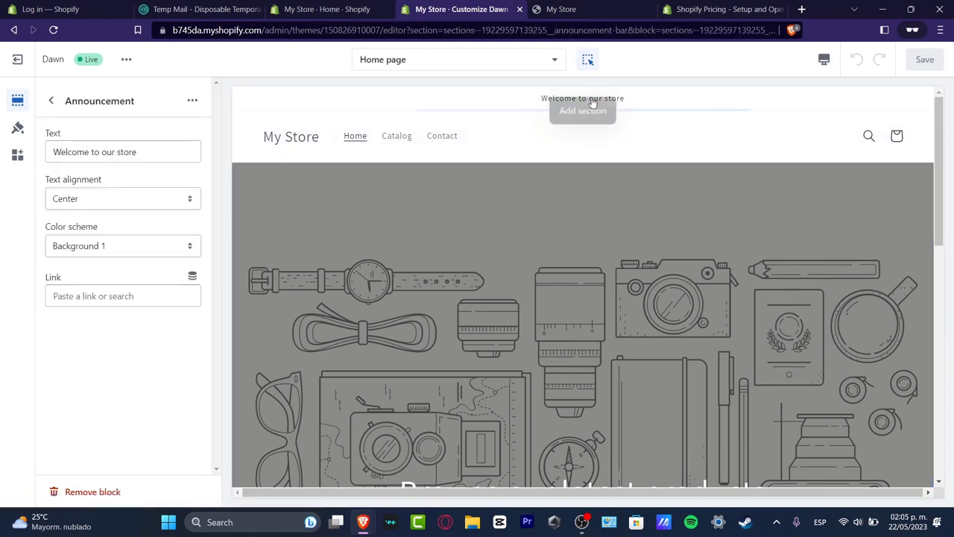
triple_click(149, 154)
text(Have yourself a 15% doscu)
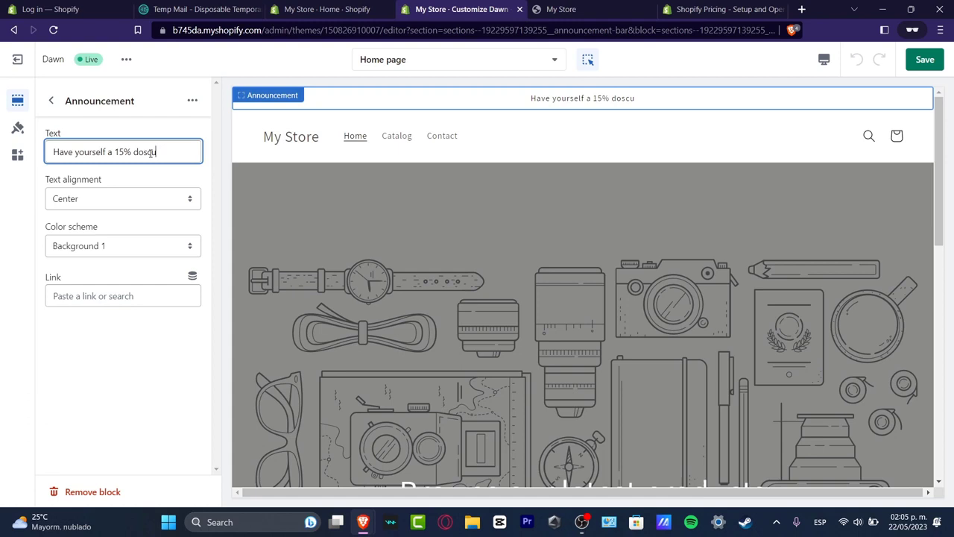
Try colour schemes on the announcement bar and settle on Accent 2
click(164, 246)
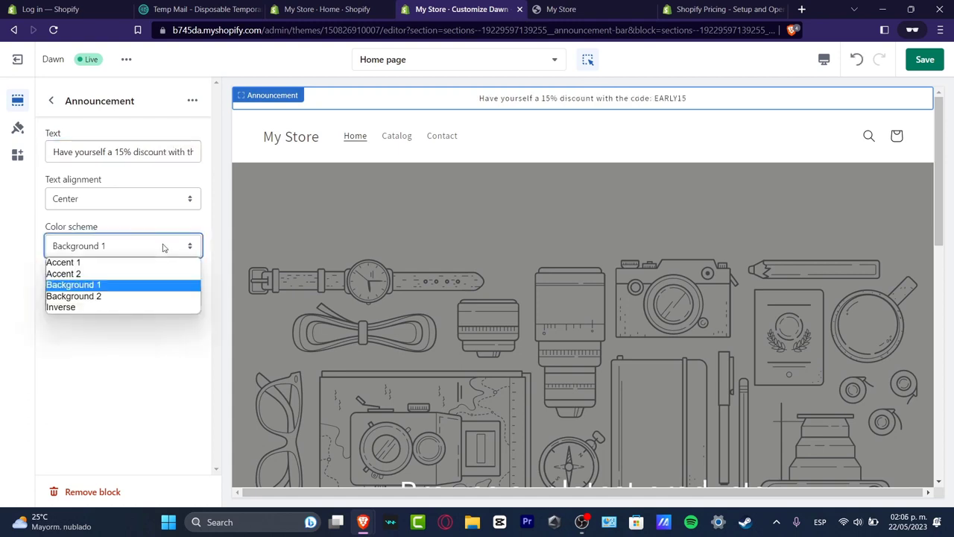
click(121, 263)
click(133, 250)
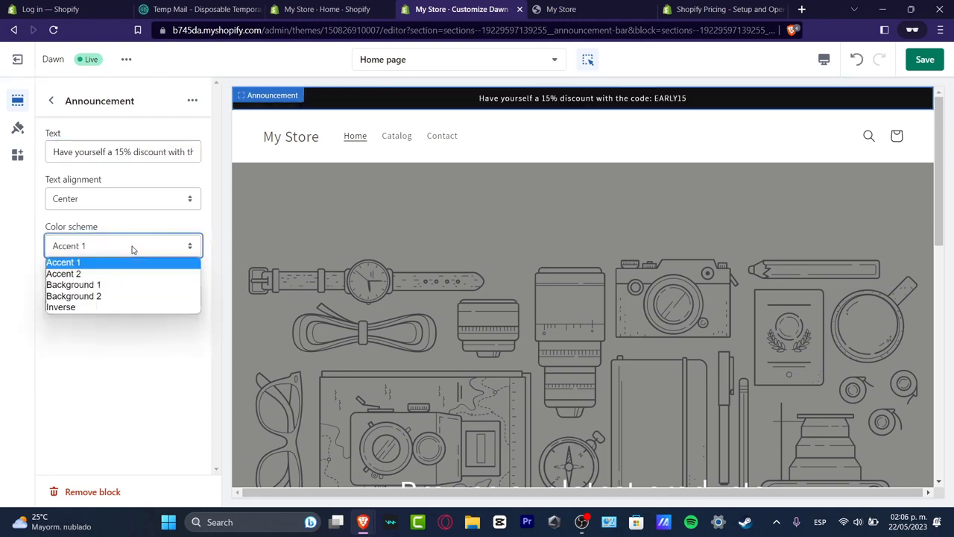
click(151, 275)
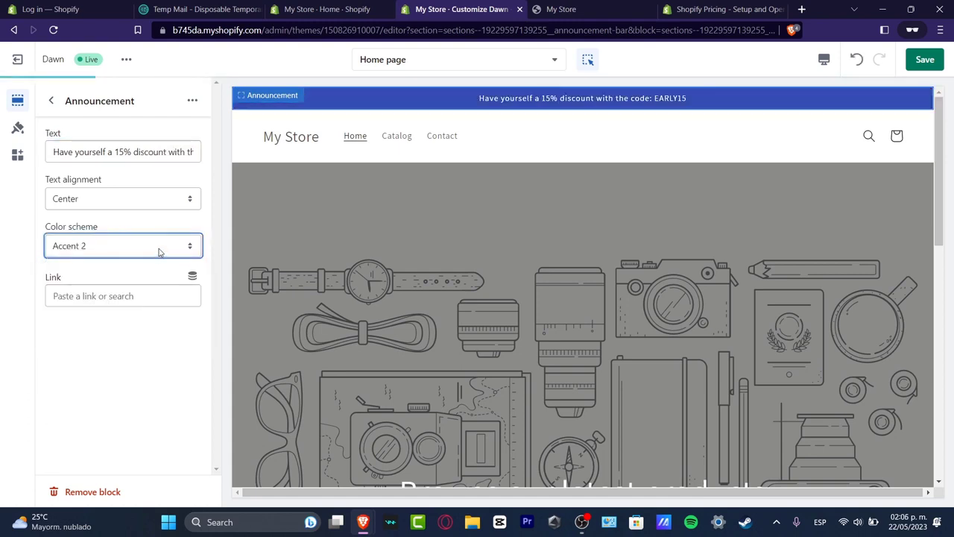
click(160, 249)
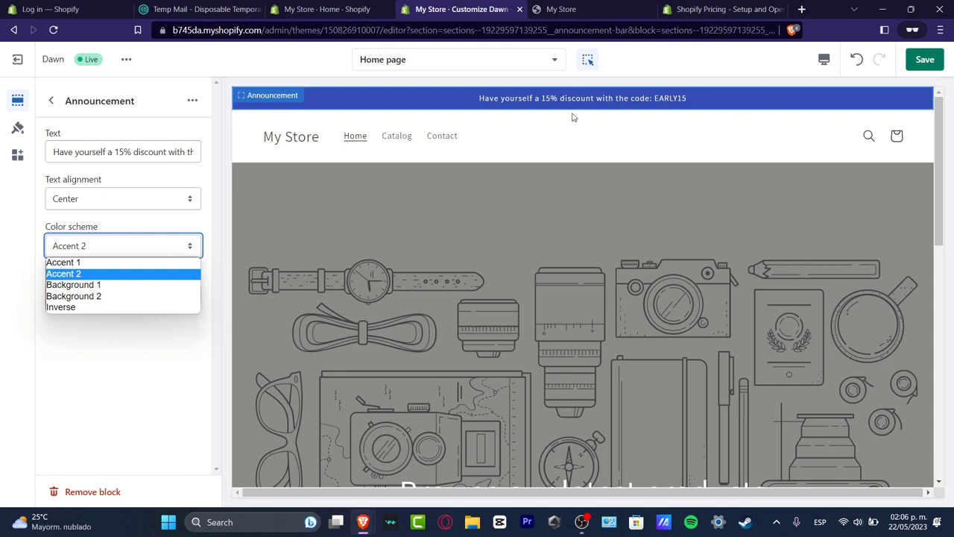
click(165, 301)
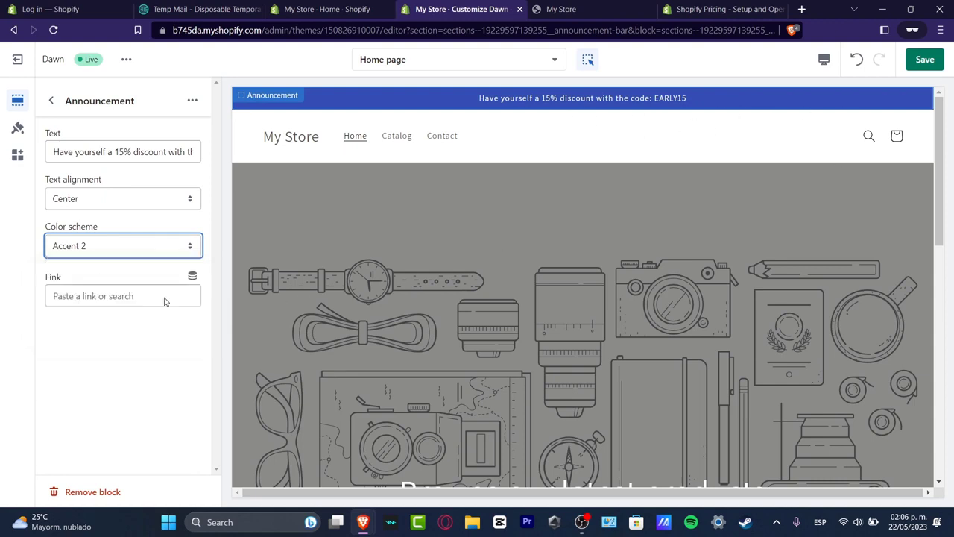
click(166, 248)
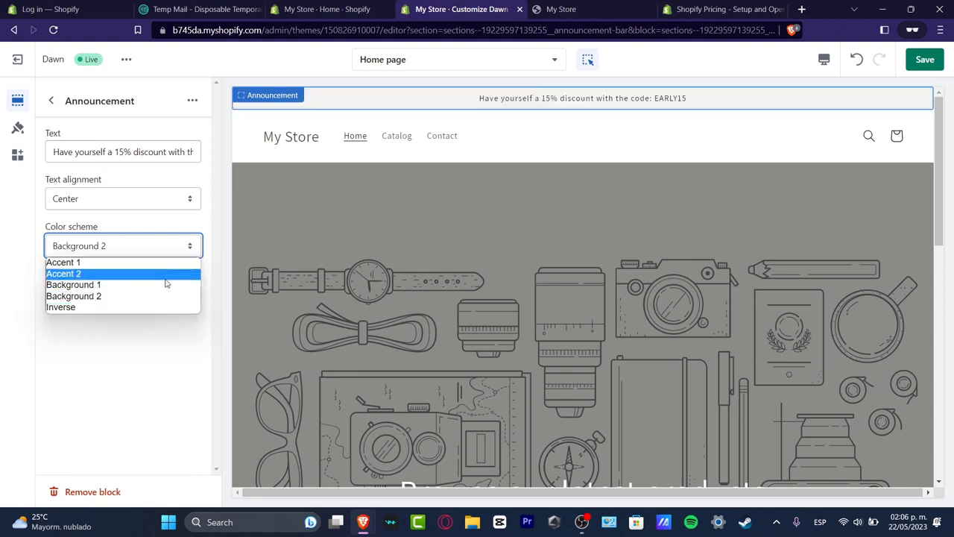
click(173, 288)
click(166, 250)
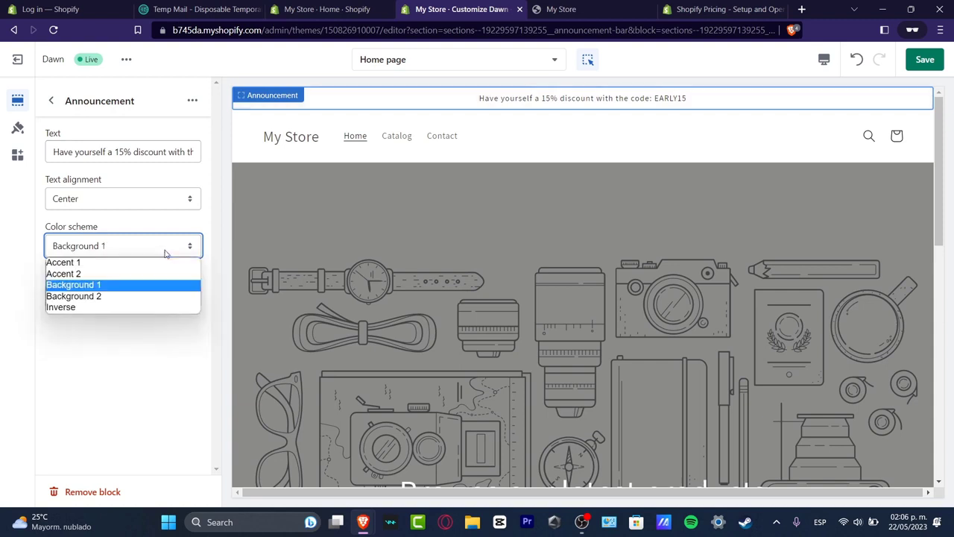
click(153, 275)
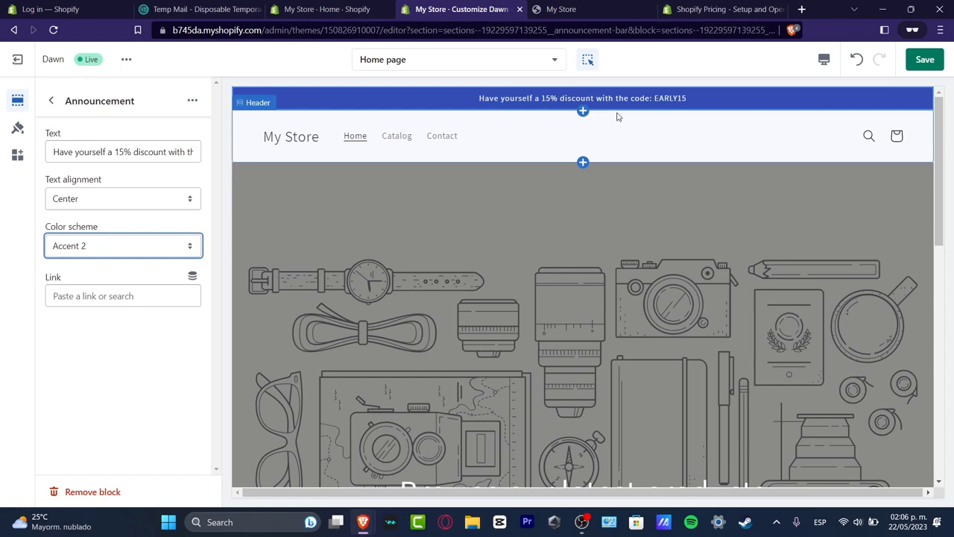
click(265, 109)
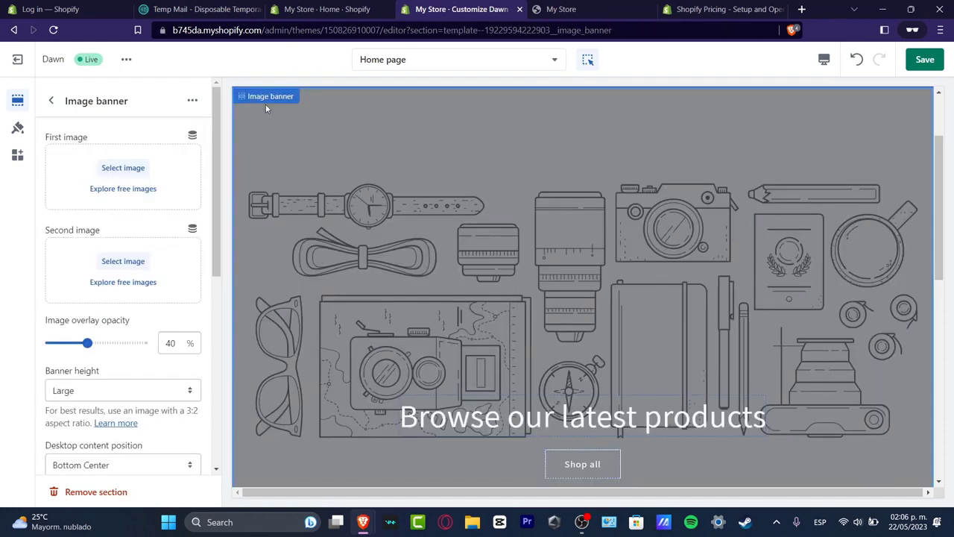
Search the free stock photos for 'CLOTH' to find a banner image
click(141, 190)
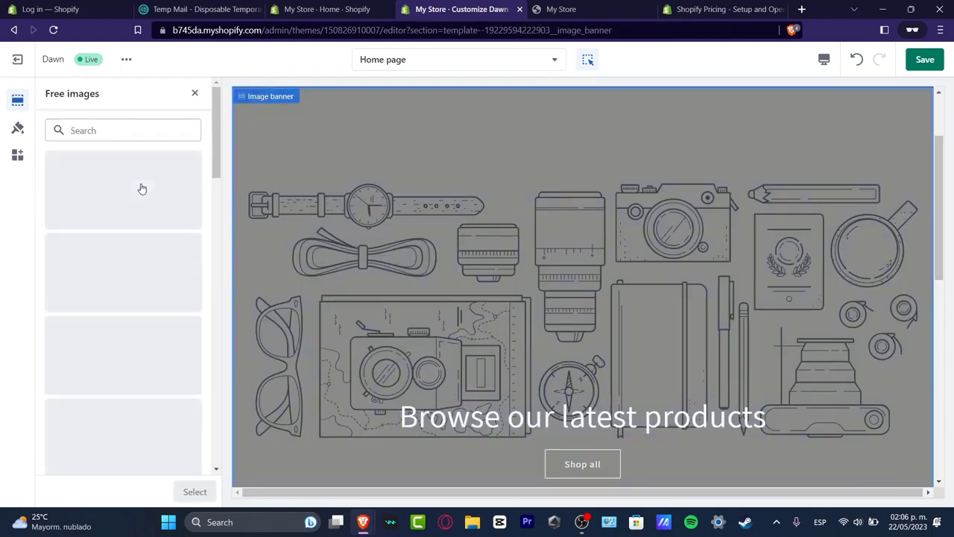
click(122, 130)
text(CLOTH)
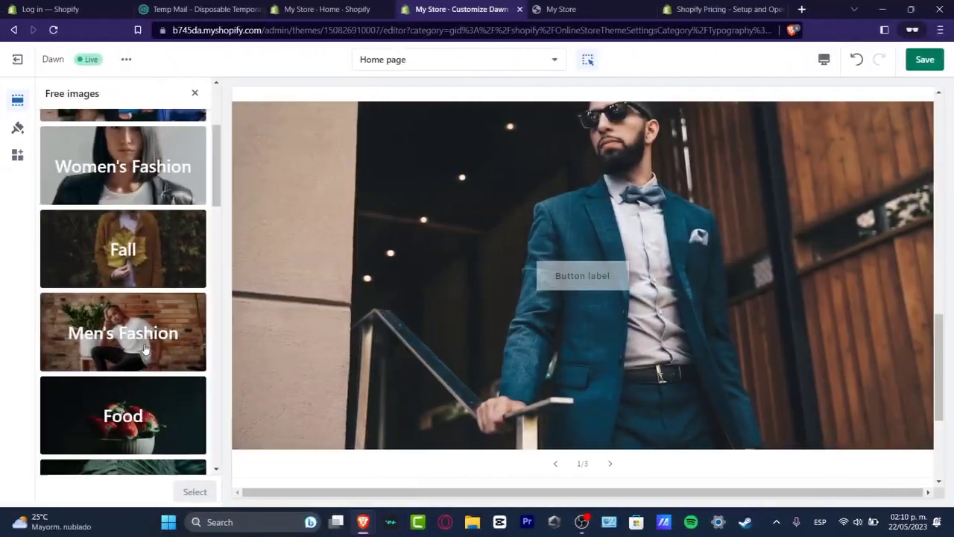
Apply the free photo of the man in a black shirt to the slideshow's slide
click(146, 323)
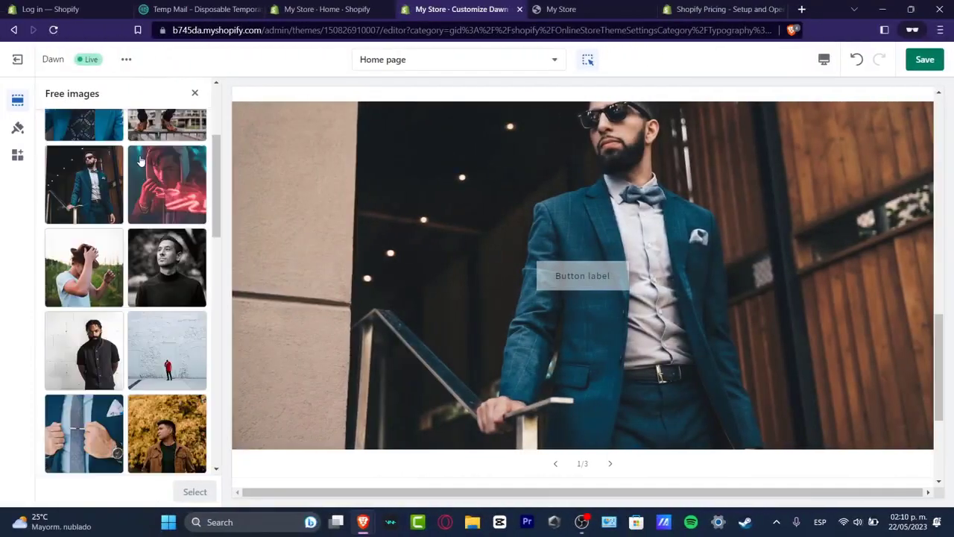
click(107, 348)
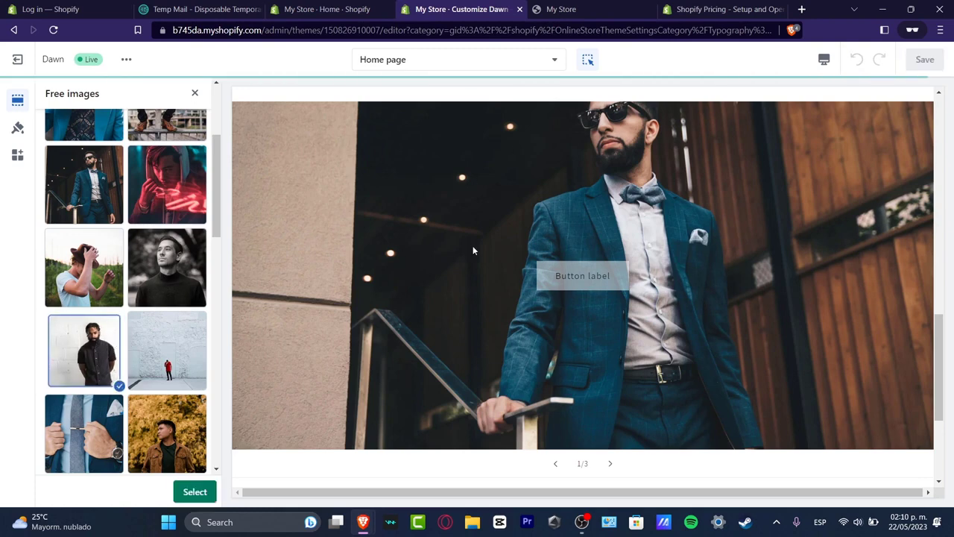
click(192, 492)
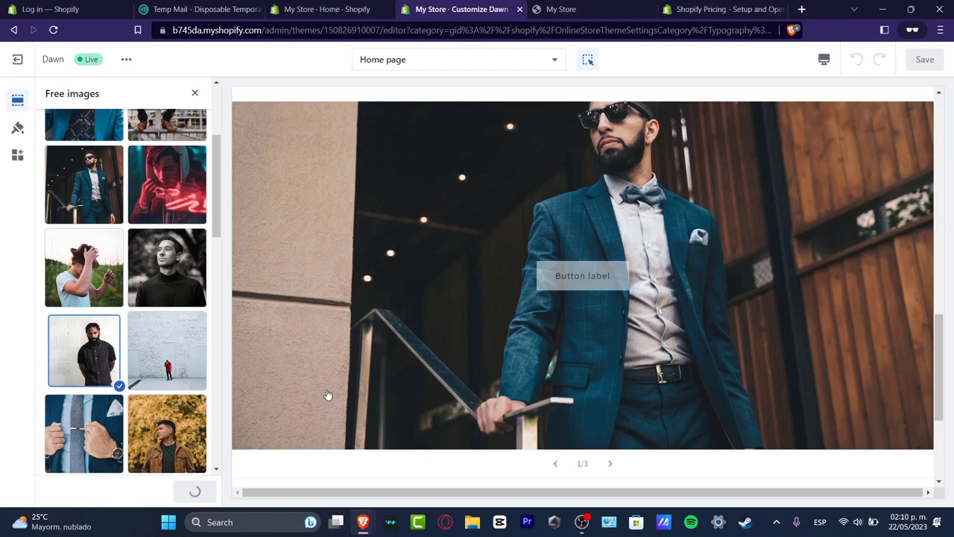
scroll(142, 306, down, 10)
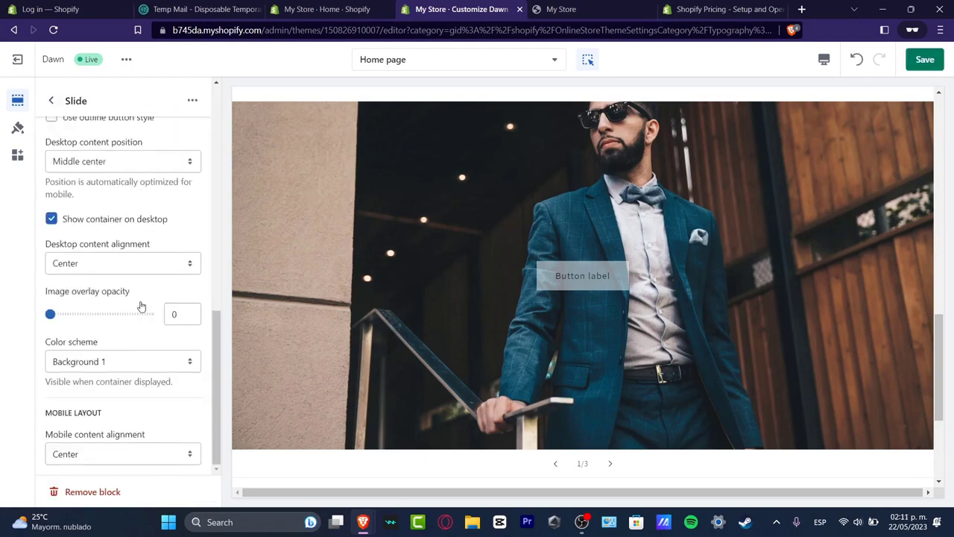
click(49, 101)
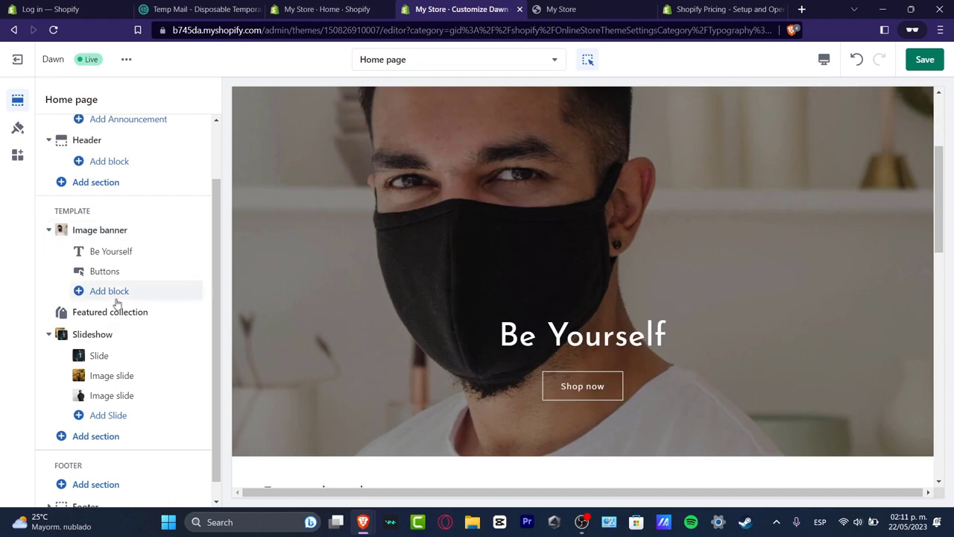
Check the first slide and header settings, collapse Announcement bar, then preview the Catalog page
click(114, 436)
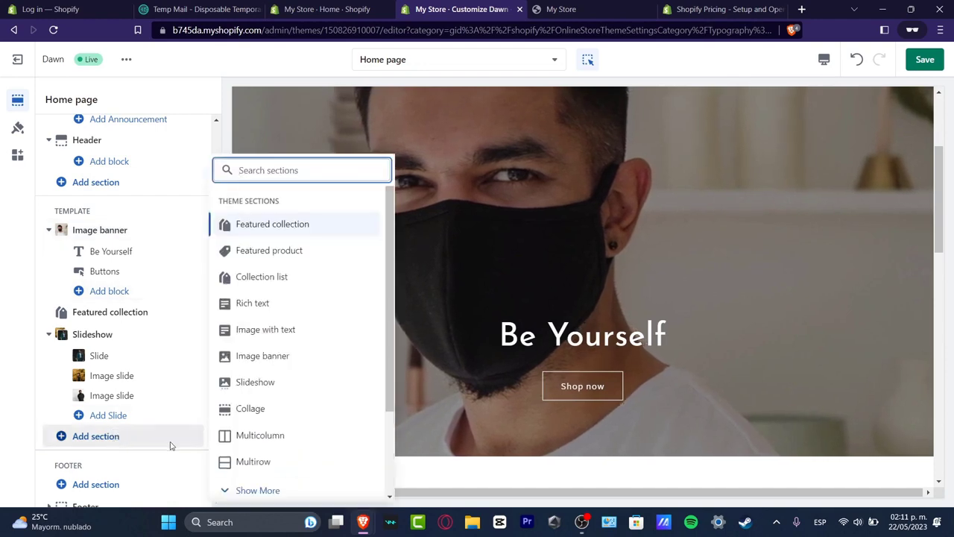
click(131, 358)
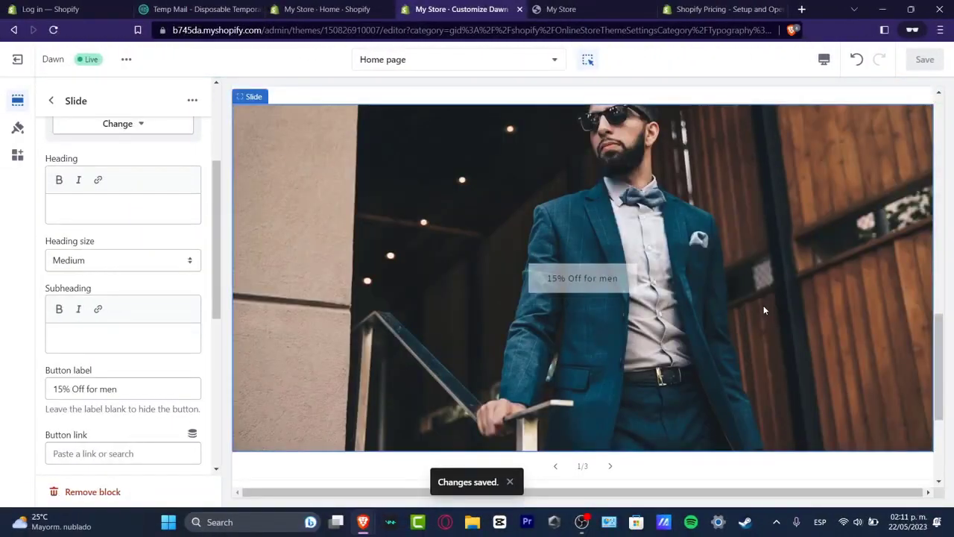
scroll(764, 311, up, 10)
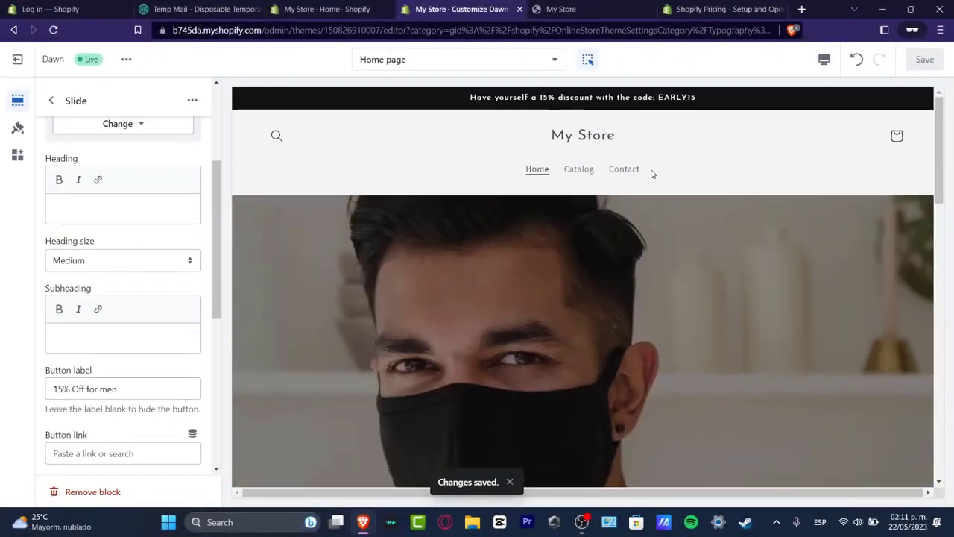
click(582, 171)
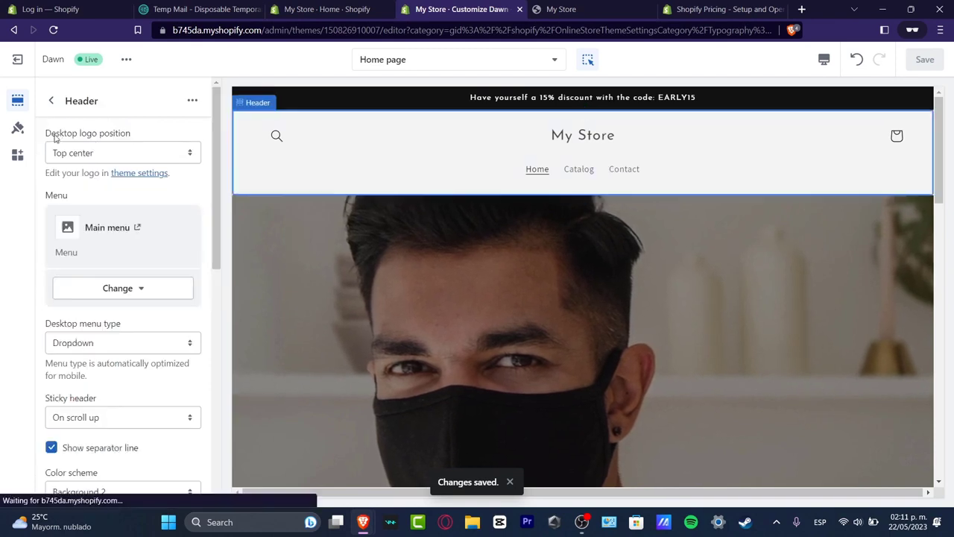
click(50, 100)
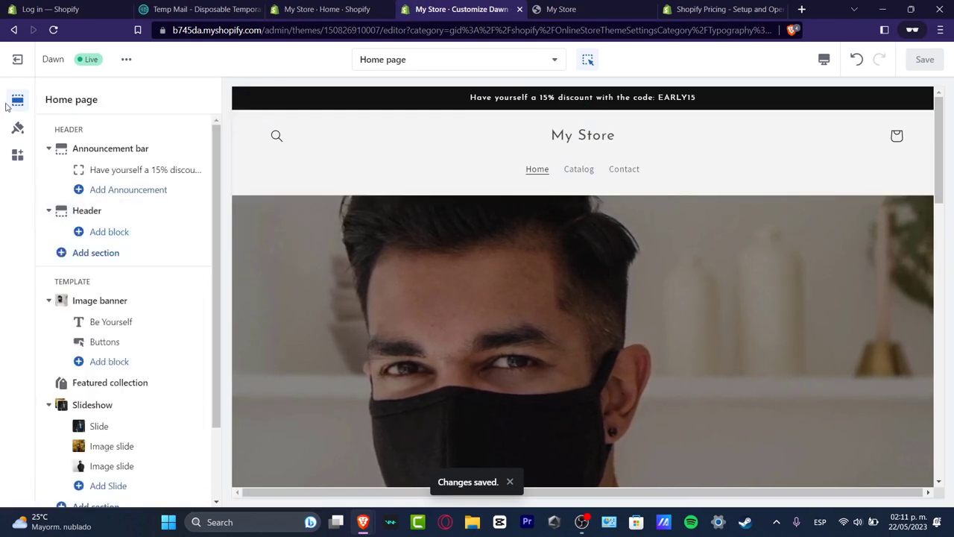
click(49, 148)
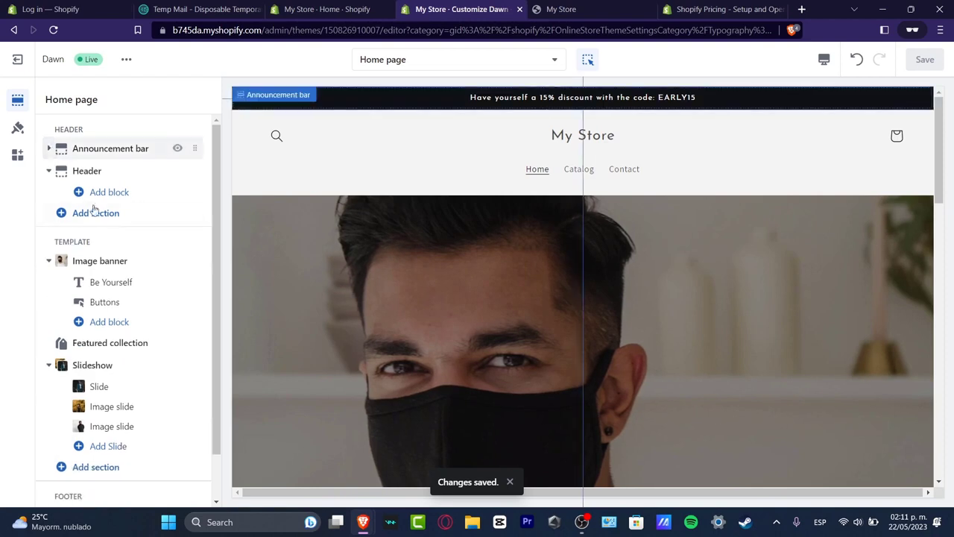
scroll(94, 209, down, 1)
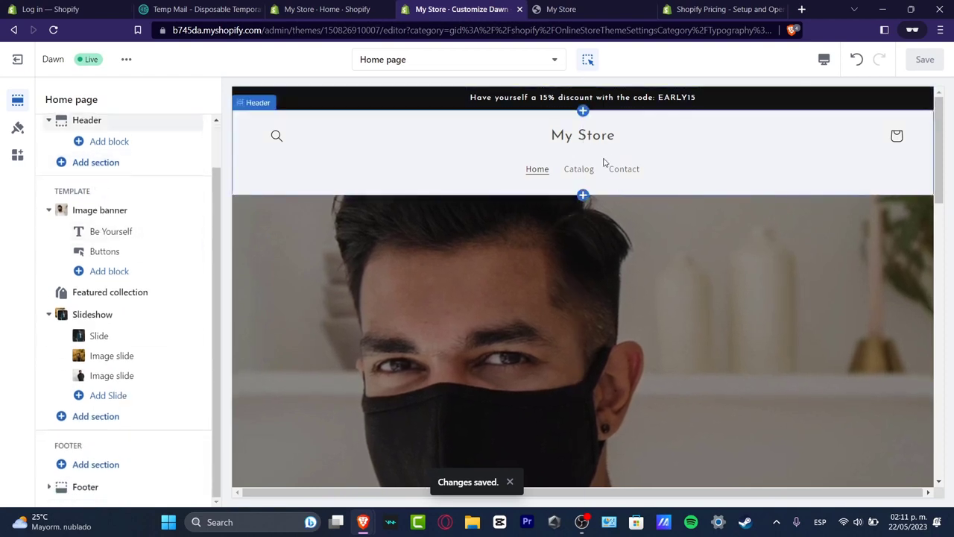
click(581, 170)
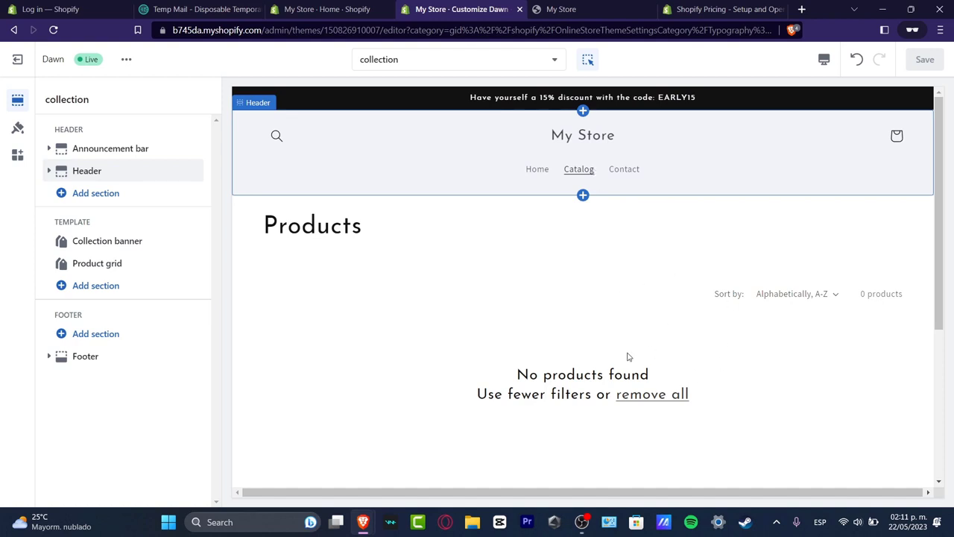
Preview the Contact page and scroll through its heading and contact form
click(627, 172)
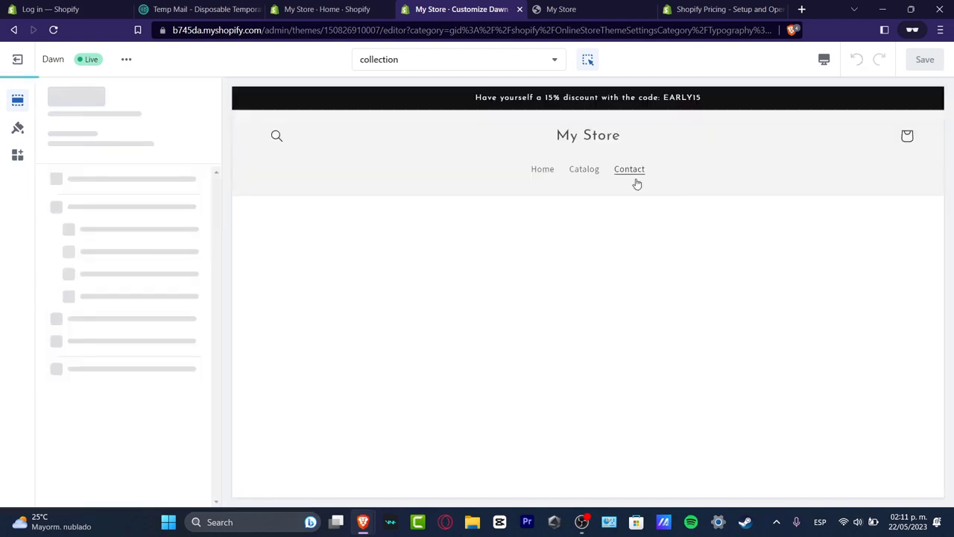
scroll(574, 339, down, 4)
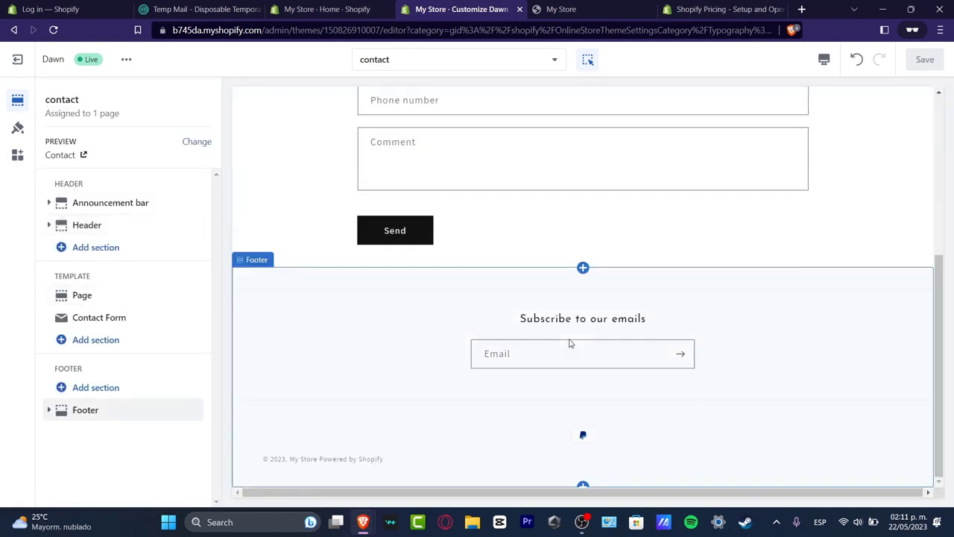
scroll(571, 343, up, 4)
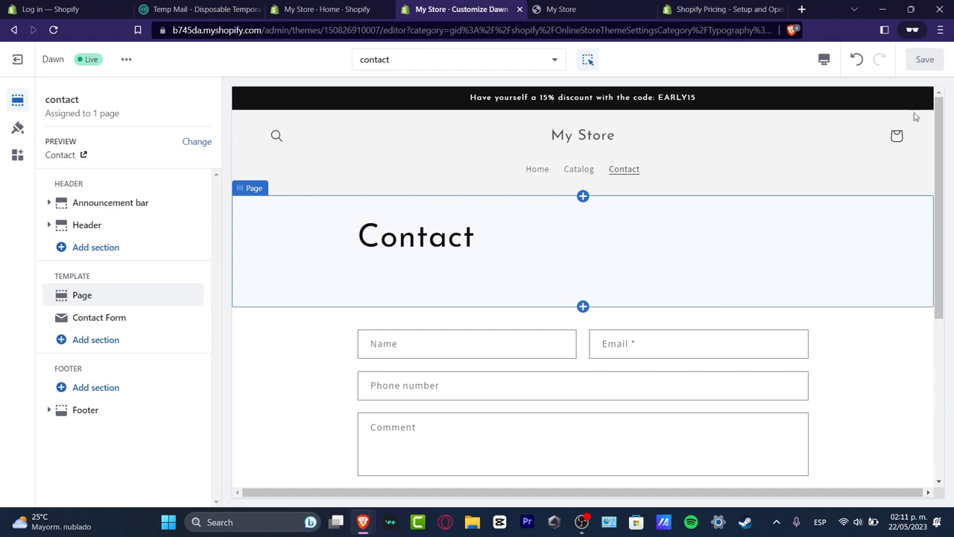
Exit the editor, dismiss the trial notice, visit Pages and Products, then return to Themes
click(18, 63)
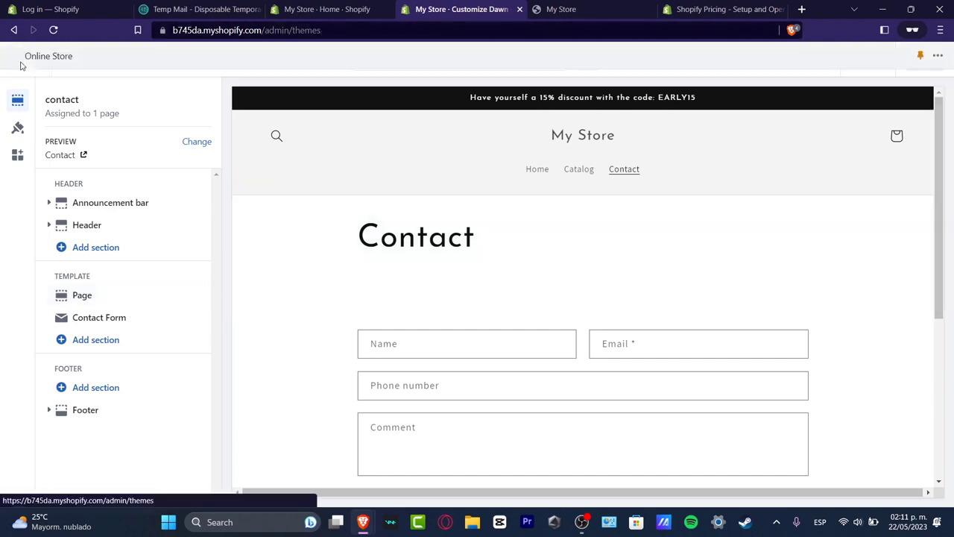
click(928, 385)
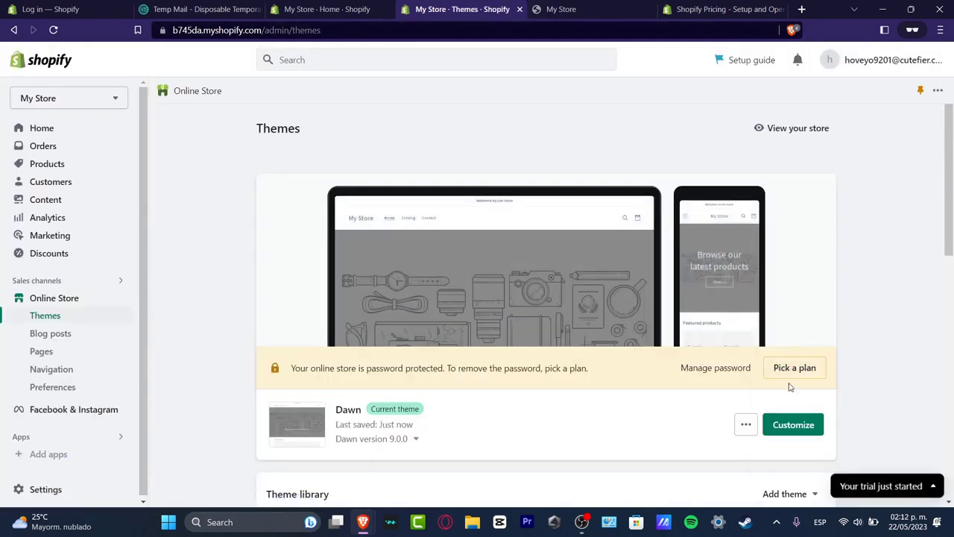
click(42, 351)
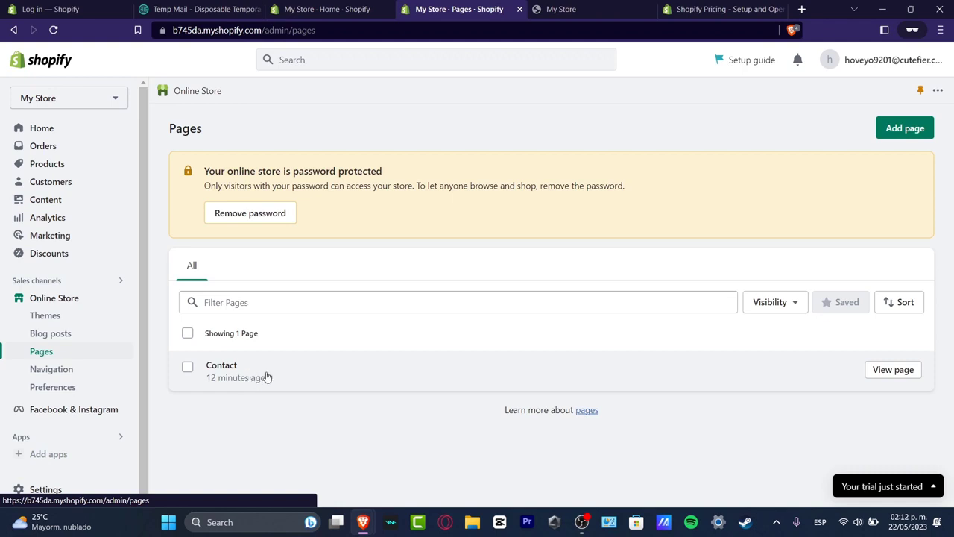
click(47, 165)
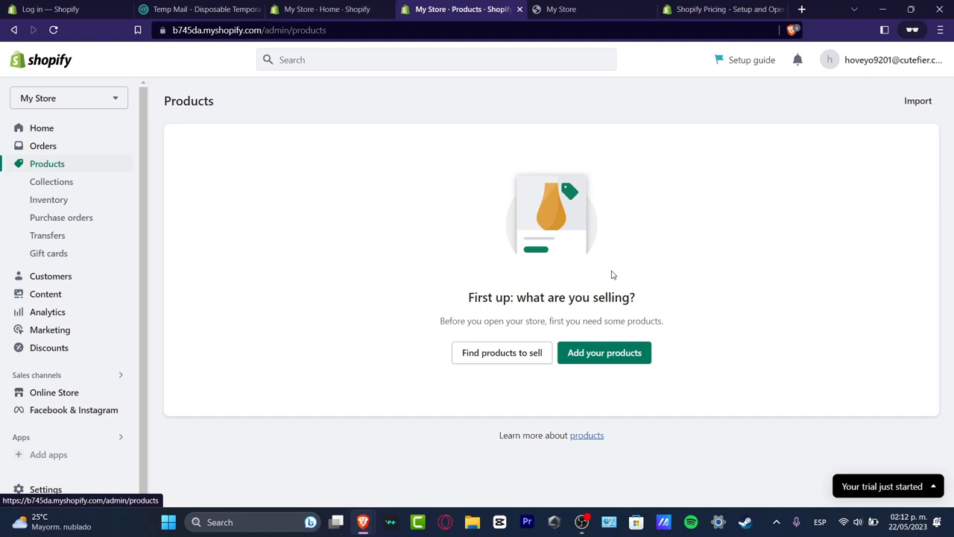
click(65, 393)
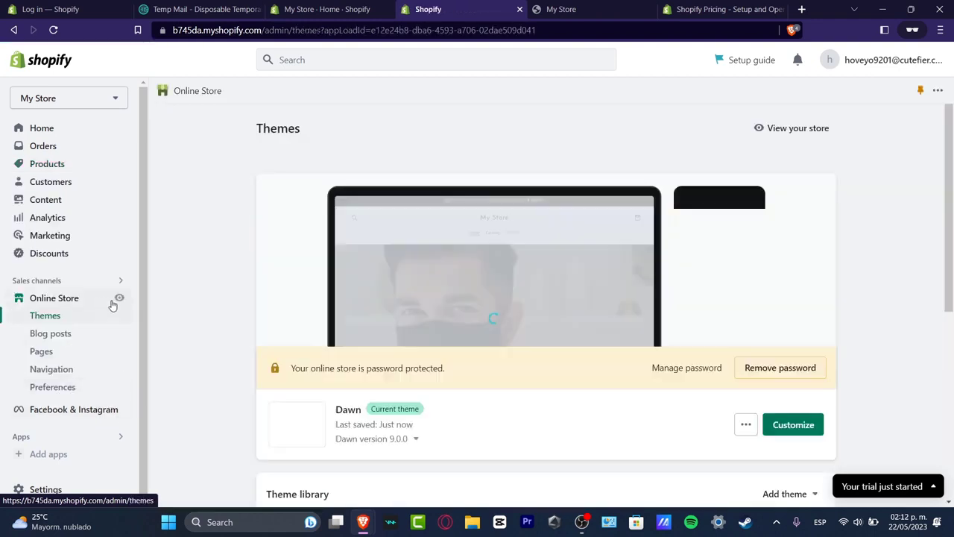
Open the live storefront in a new tab and scroll through the EARLY15 bar, banner and slideshow
click(118, 300)
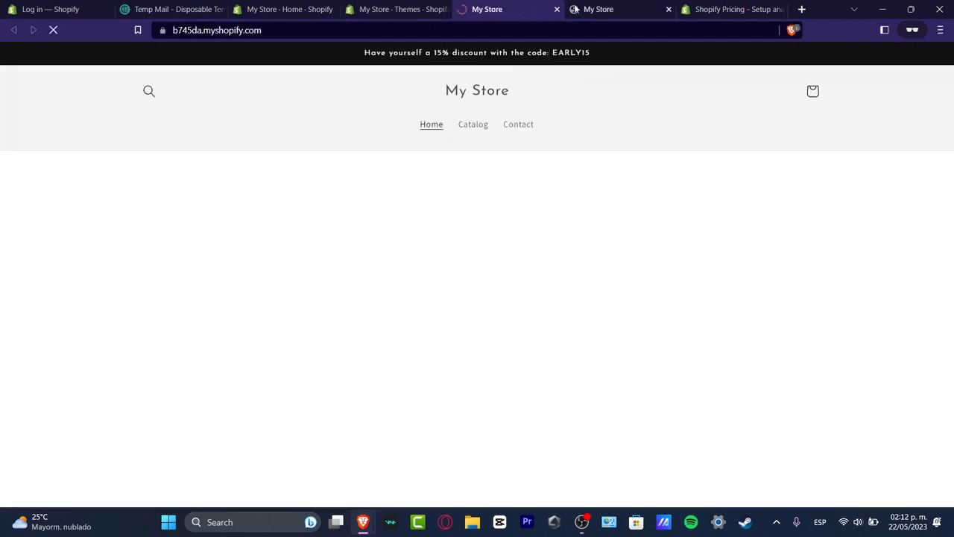
scroll(701, 222, down, 10)
scroll(701, 221, up, 7)
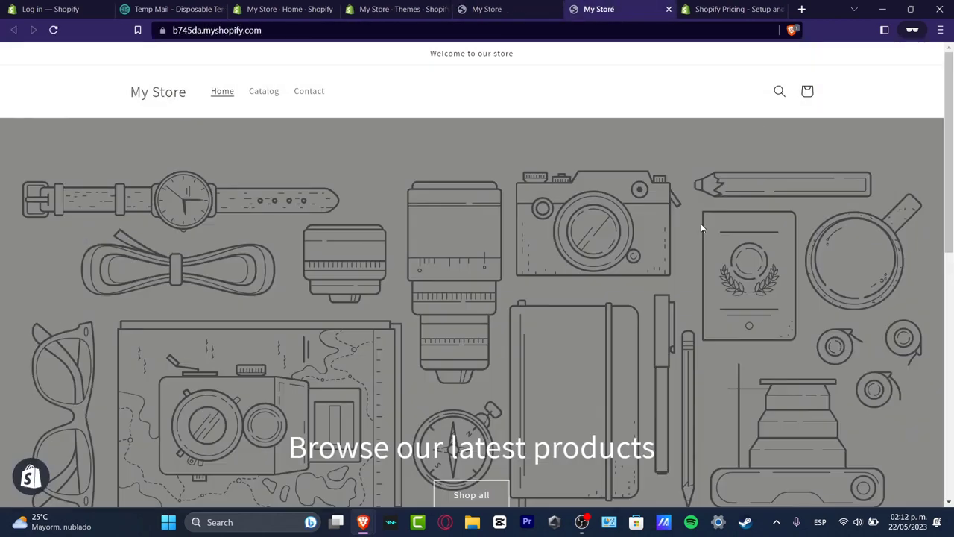
click(536, 6)
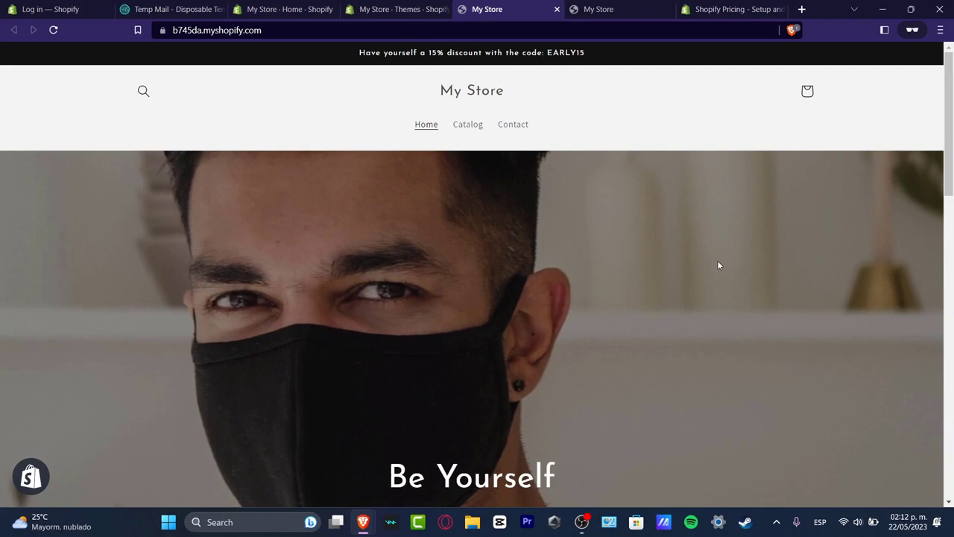
scroll(719, 265, down, 9)
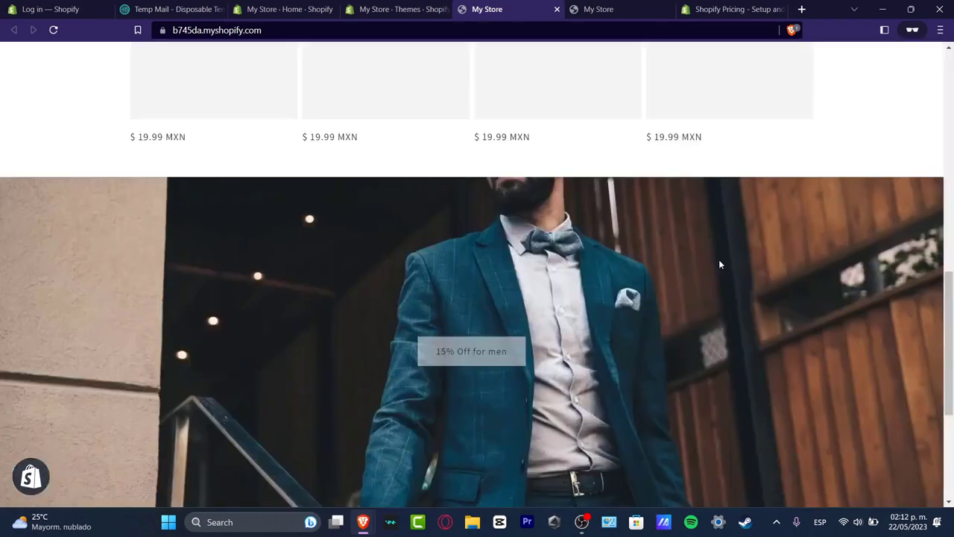
scroll(720, 263, down, 5)
scroll(703, 267, up, 15)
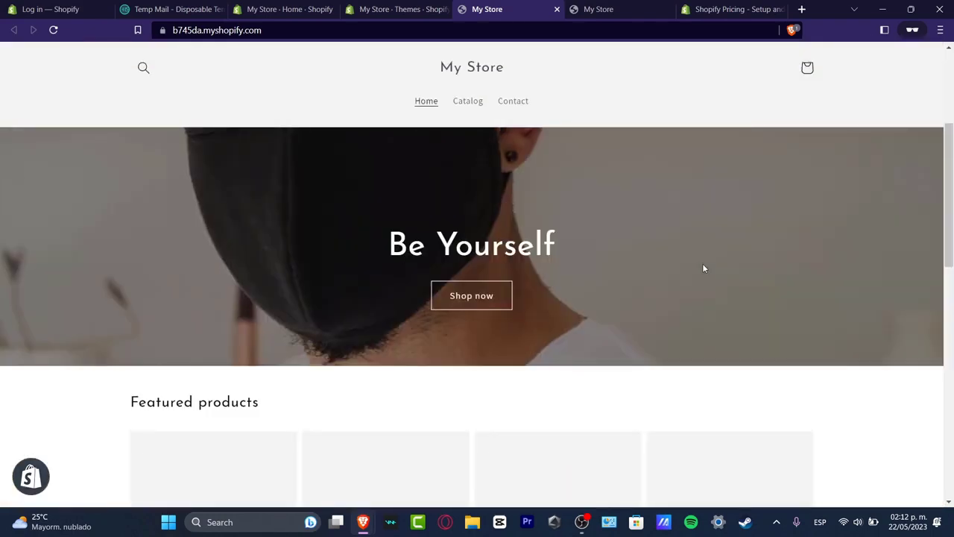
scroll(703, 268, down, 8)
scroll(703, 265, up, 9)
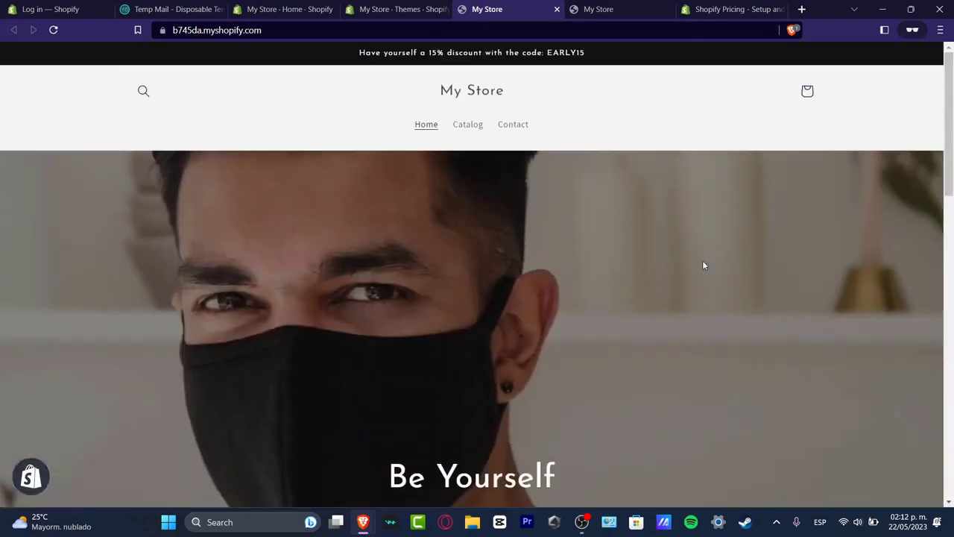
Compare against the other storefront tab, then review the Be Yourself storefront again
click(627, 9)
click(507, 9)
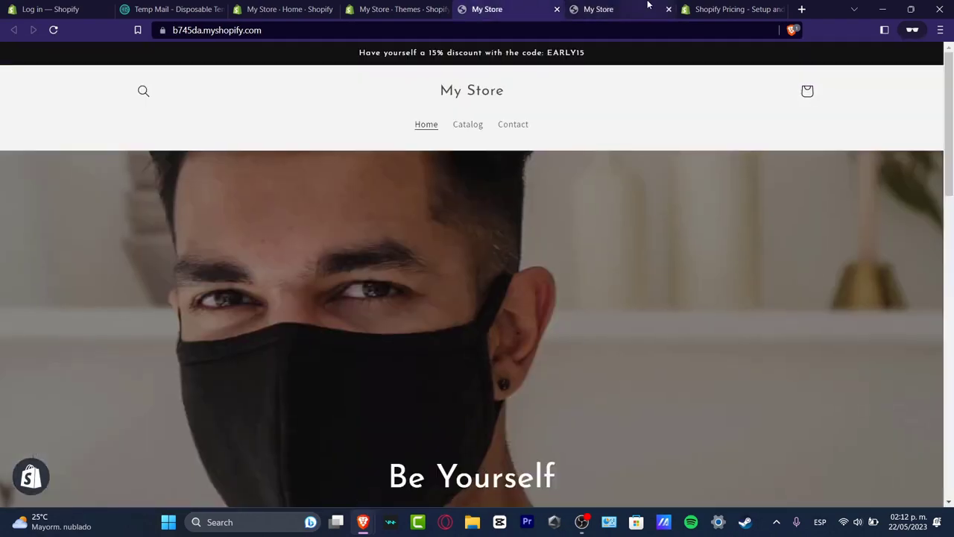
click(648, 5)
click(526, 8)
click(594, 7)
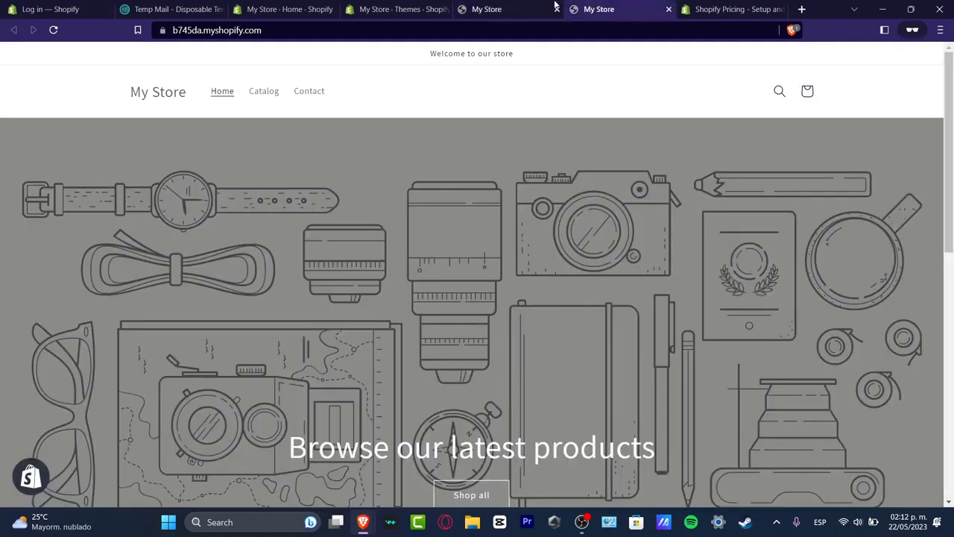
click(530, 6)
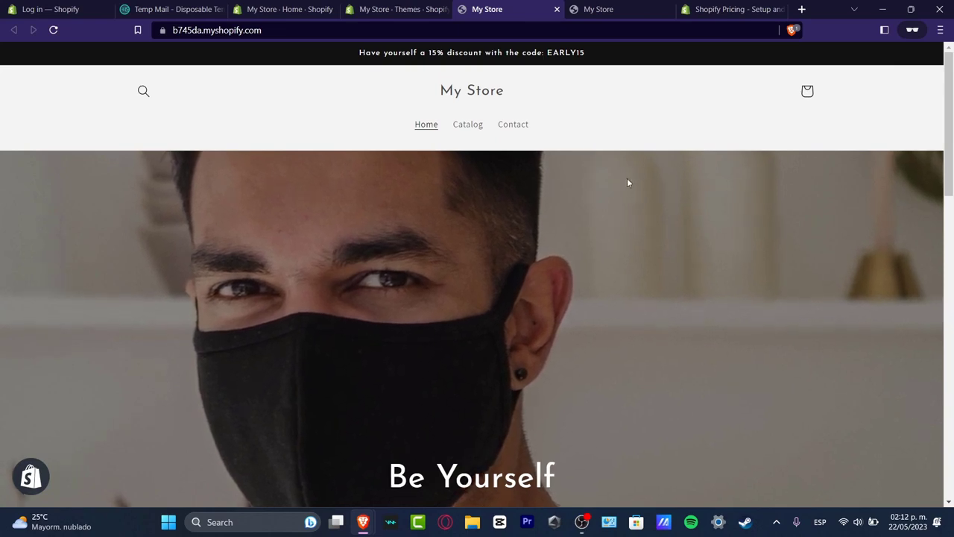
scroll(628, 184, down, 10)
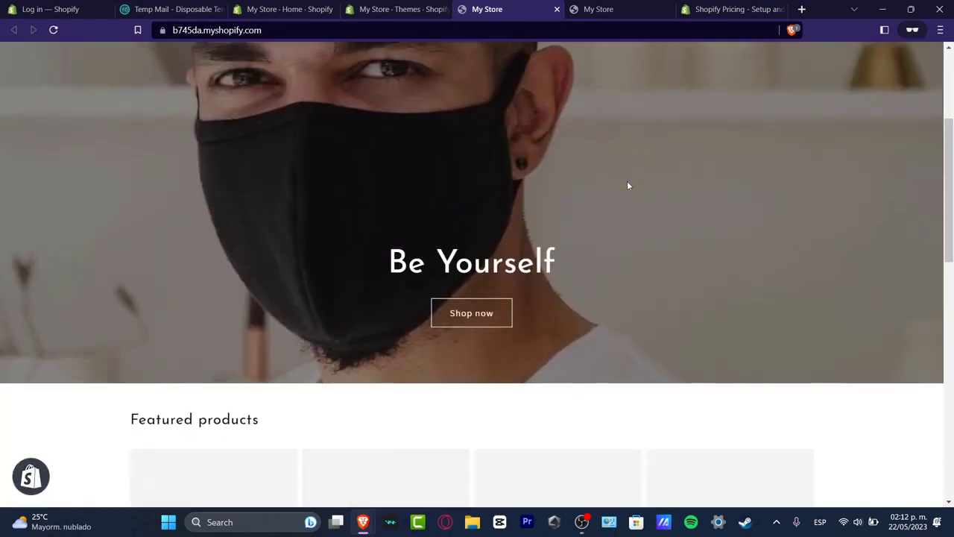
scroll(627, 186, down, 3)
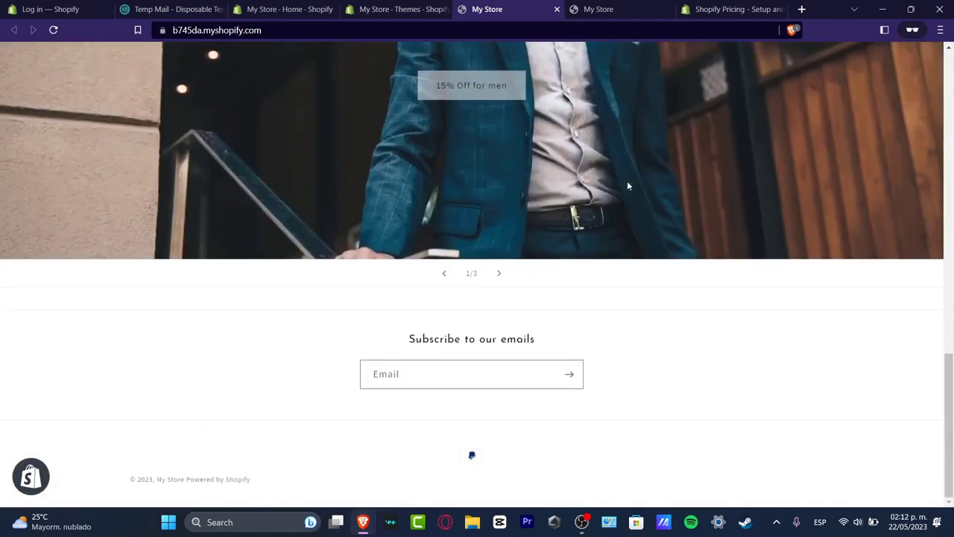
scroll(628, 185, up, 13)
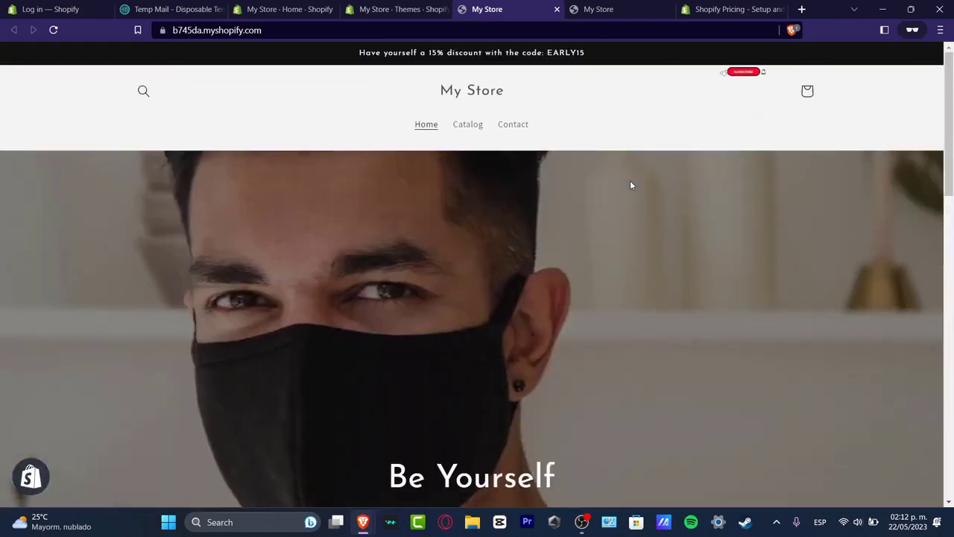